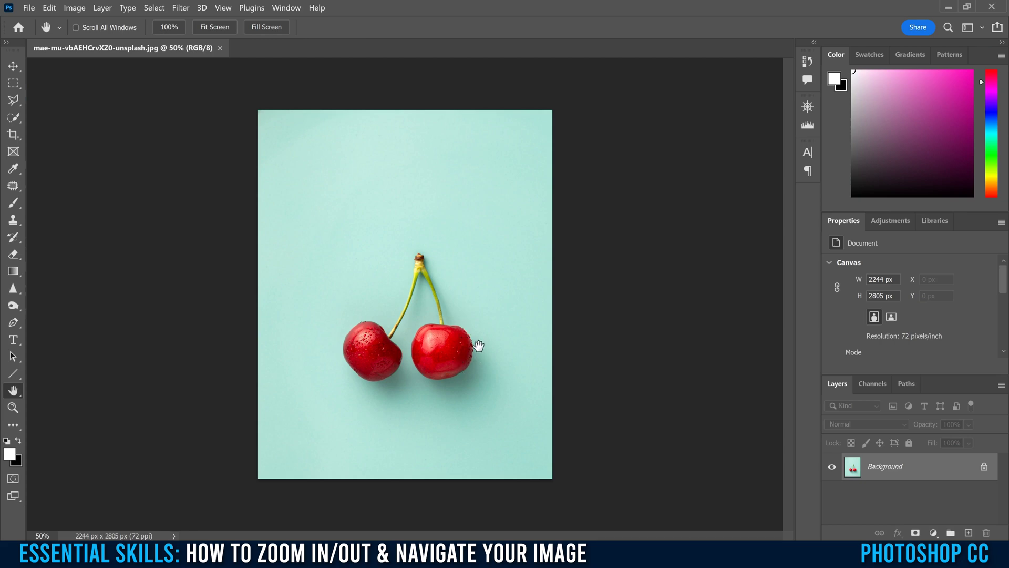
Zoom deep into the cherry stems, zoom out to 0.1%, then restore the whole image at 50%
key("z")
left_click_drag(509, 358, 509, 358)
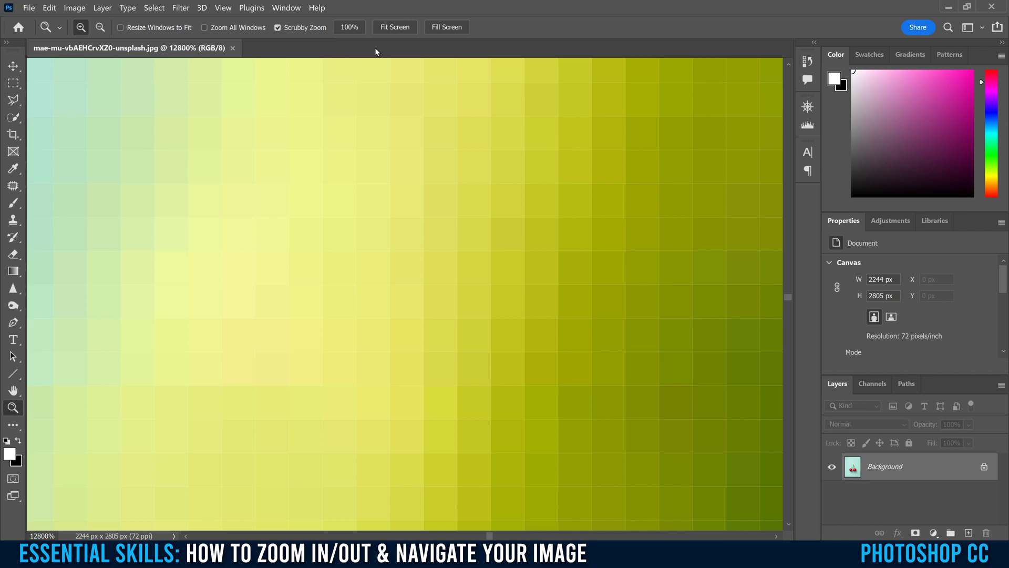
key("ctrl+minus")
key("ctrl+minus")
key("ctrl+minus")
key("ctrl+minus")
key("ctrl+minus")
key("ctrl+minus")
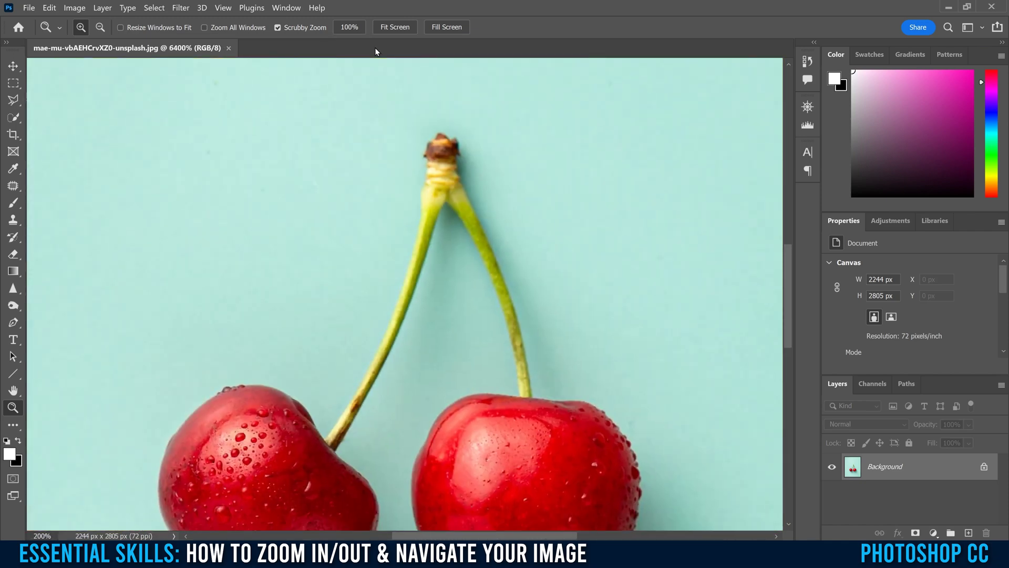
key("ctrl+minus")
key("ctrl+minus")
key("ctrl+minus")
key("ctrl+minus")
key("ctrl+minus")
key("ctrl+minus")
key("ctrl+minus")
key("ctrl+minus")
key("ctrl+minus")
key("ctrl+minus")
key("ctrl+minus")
key("ctrl+minus")
key("ctrl+minus")
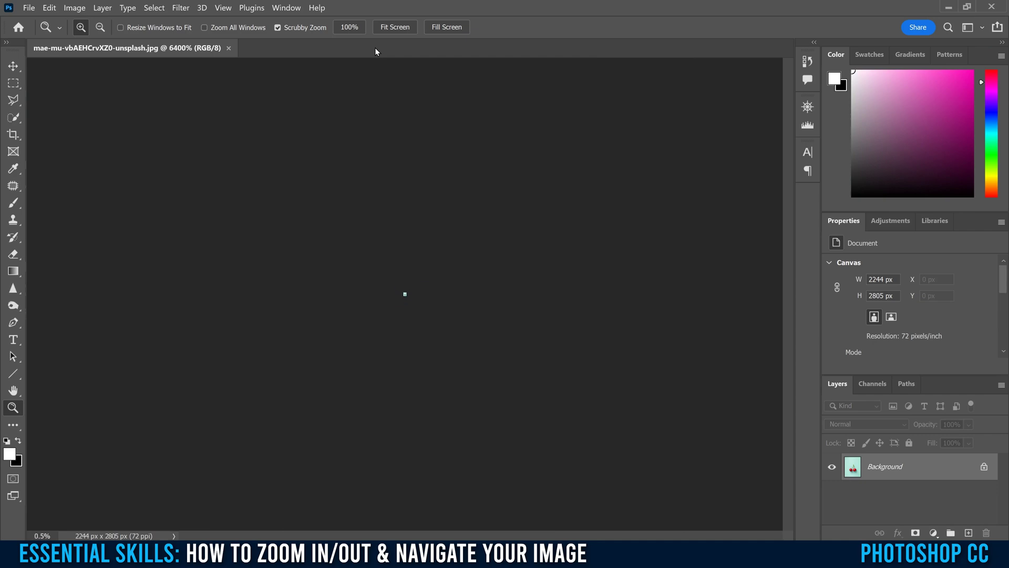
key("ctrl+minus")
key("ctrl+minus")
key("ctrl+minus")
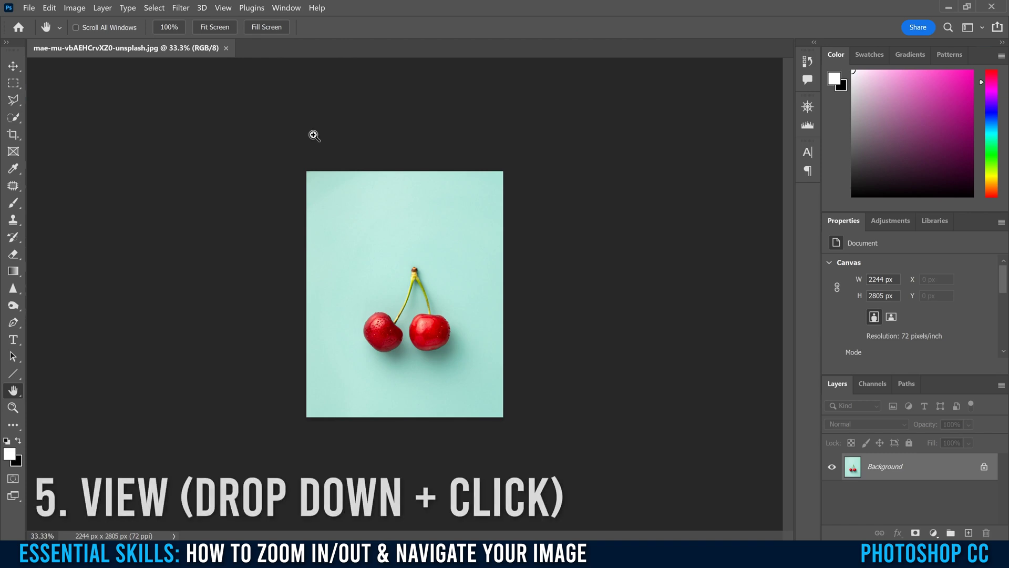
left_click(313, 135)
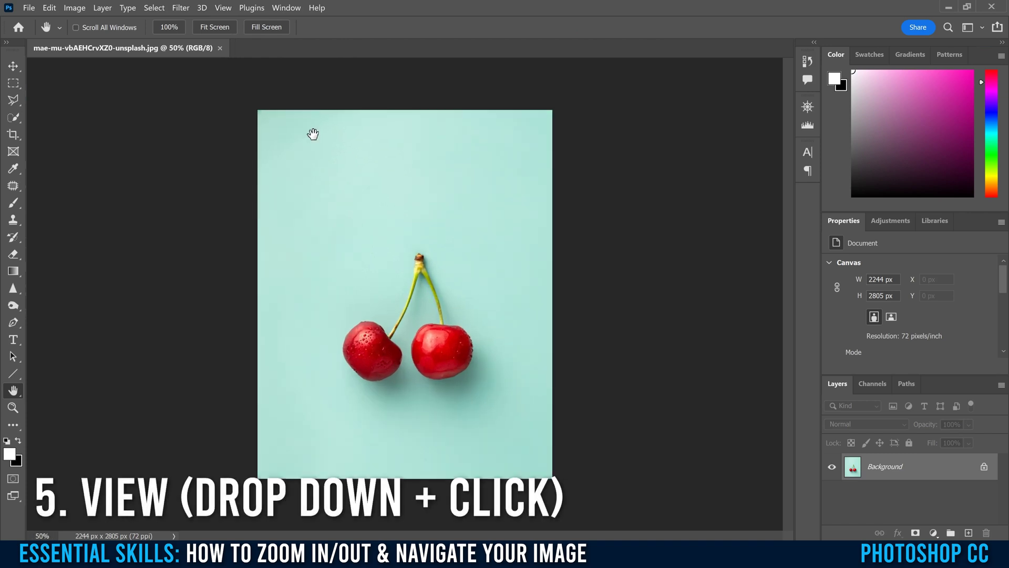
Use the View menu to zoom in to 66.7%, back out to 50%, then to 100%
left_click(223, 9)
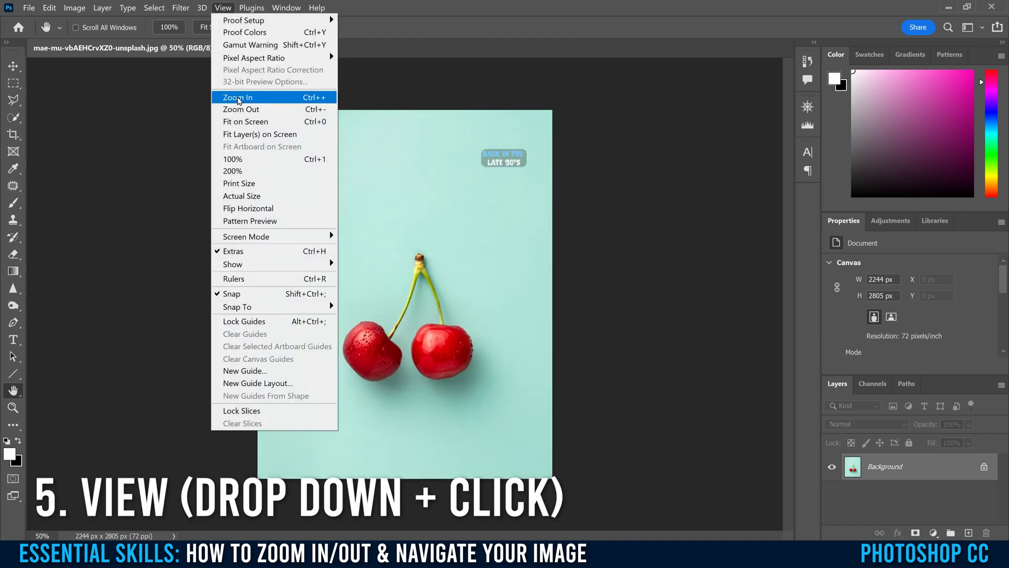
left_click(245, 99)
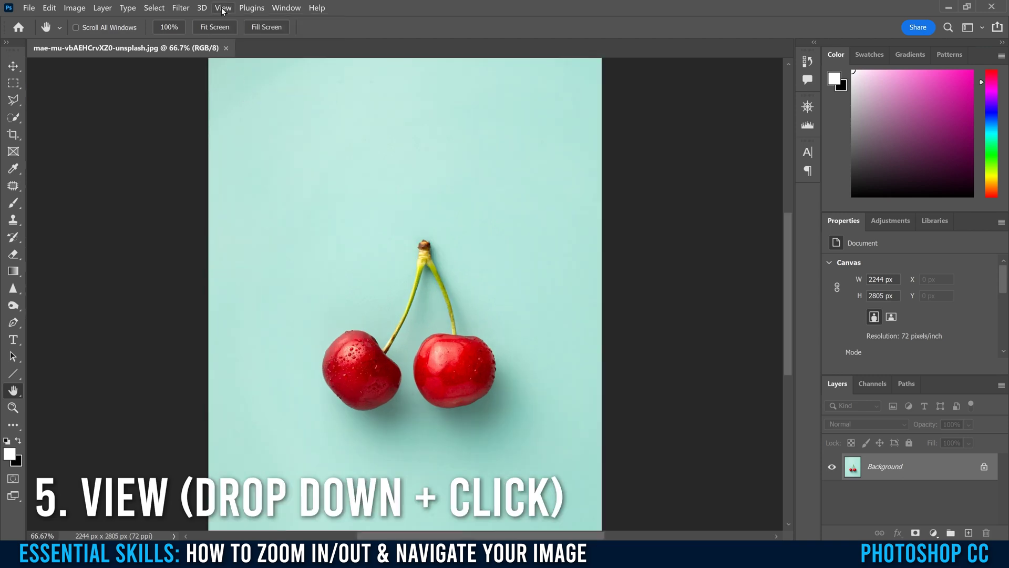
left_click(223, 8)
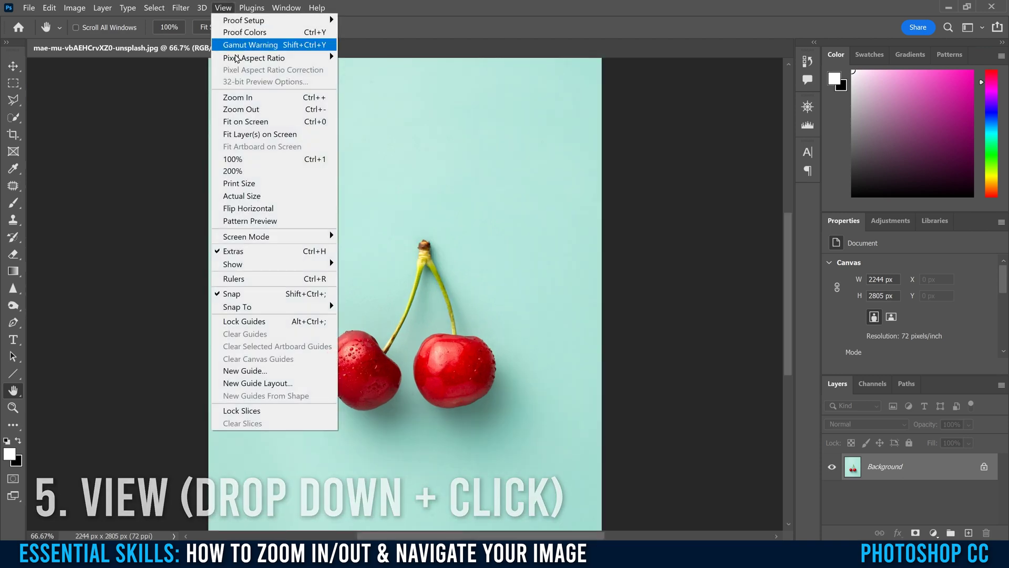
left_click(243, 109)
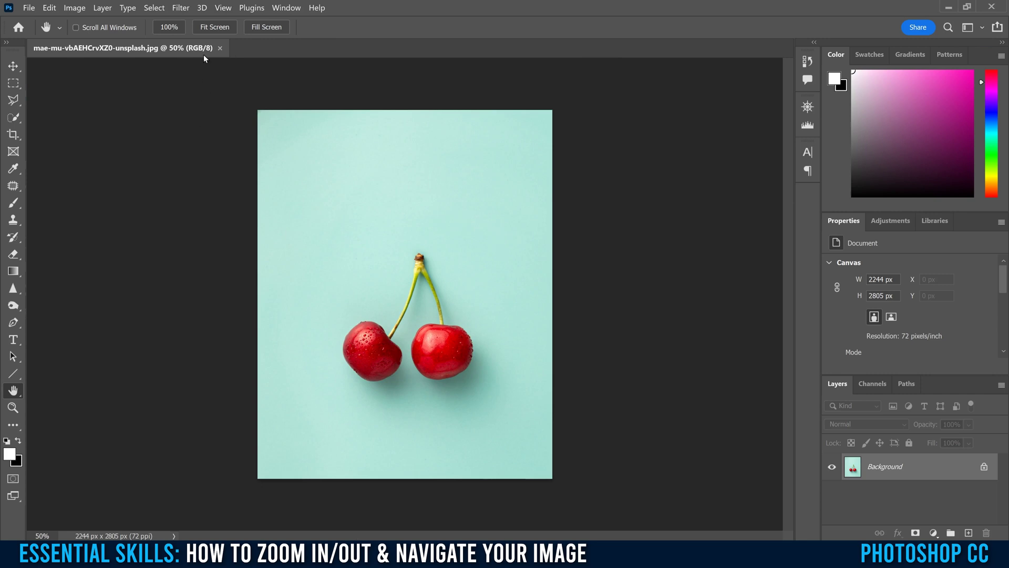
left_click(223, 8)
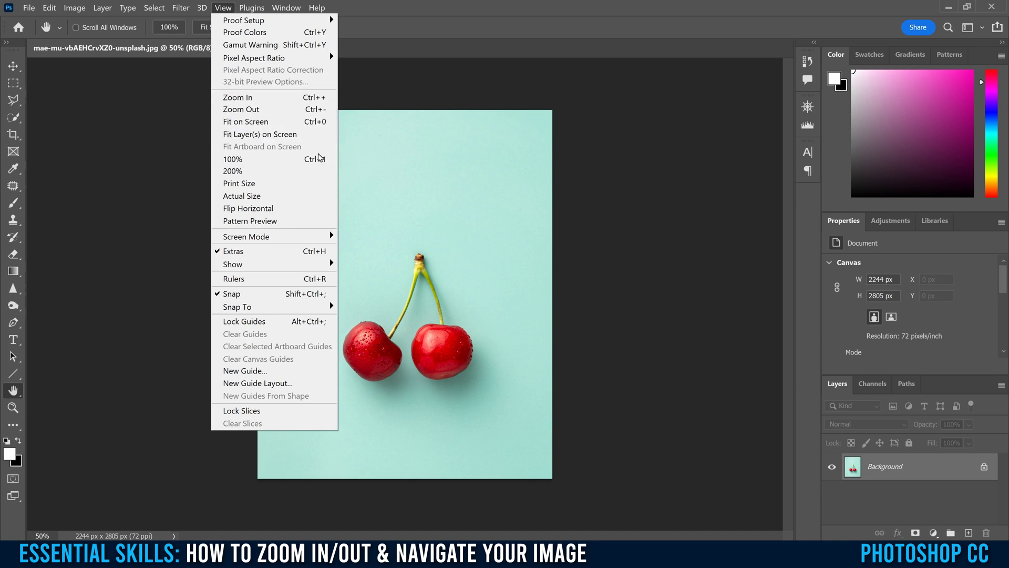
left_click(255, 159)
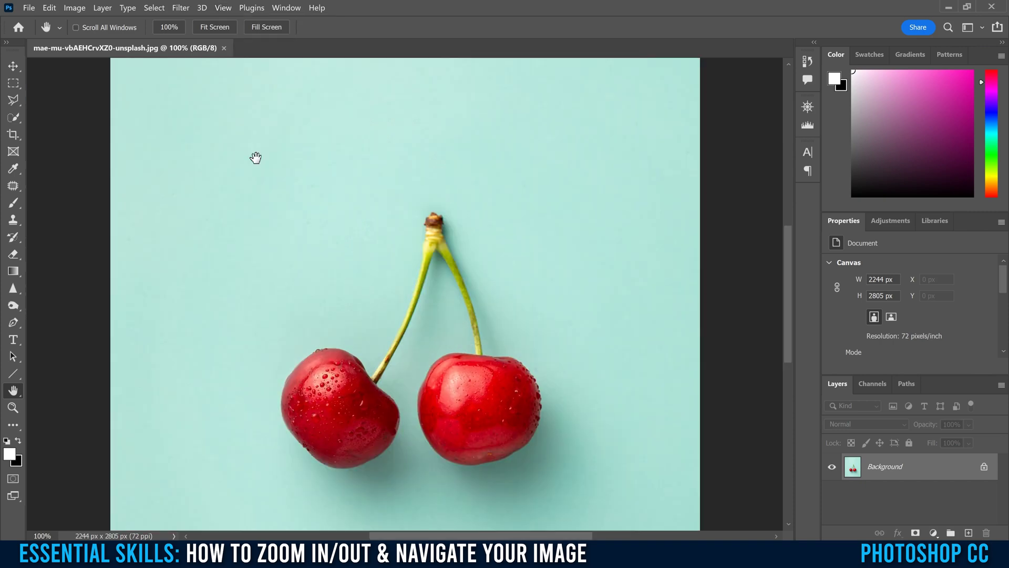
Step the zoom out and in with Ctrl+- and Ctrl++, then view at 100% and fit on screen
key("ctrl+minus")
key("ctrl+minus")
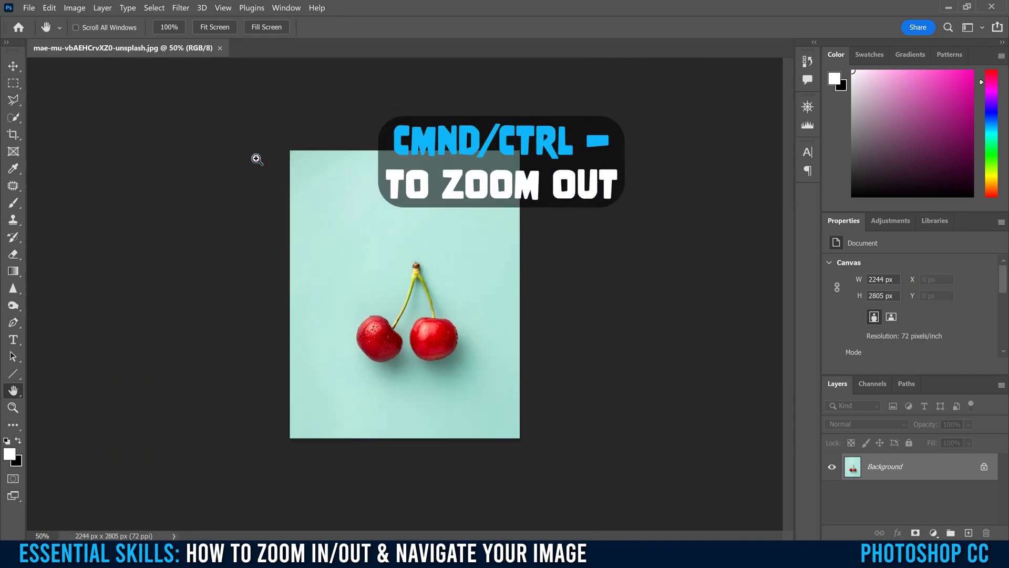
key("ctrl+minus")
key("ctrl+plus")
key("ctrl+plus")
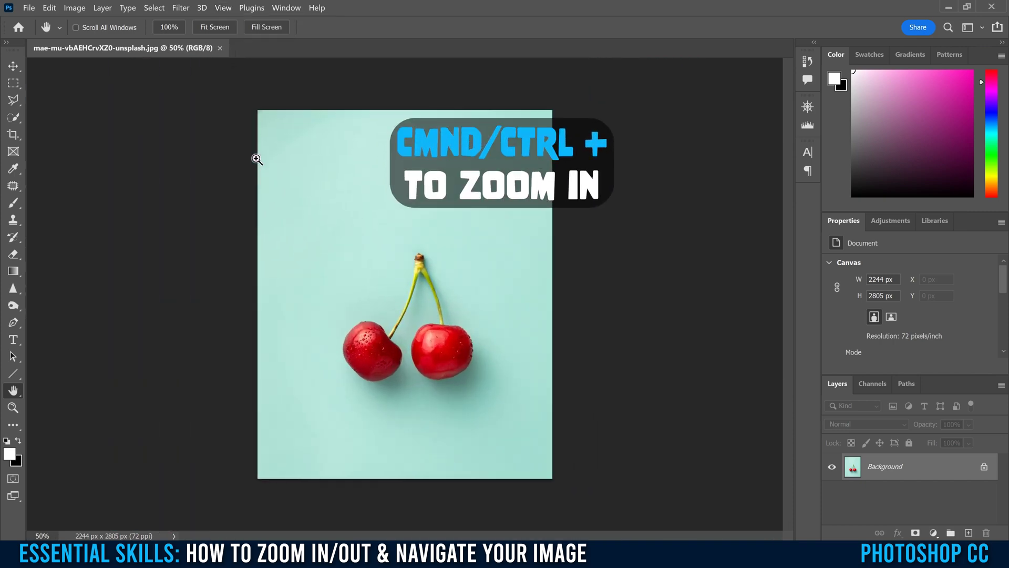
key("ctrl+plus")
key("ctrl+plus")
key("ctrl+plus")
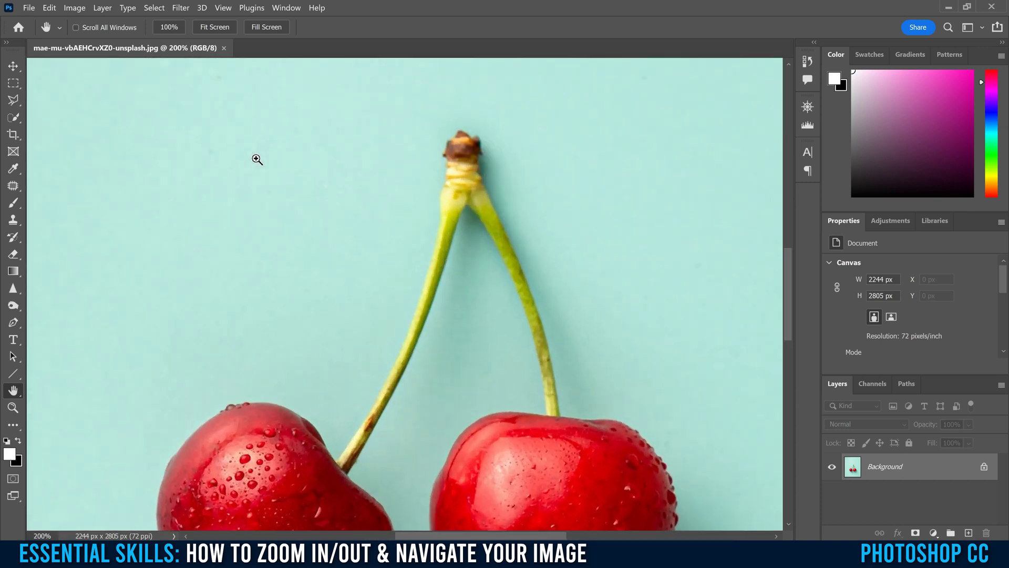
key("ctrl+1")
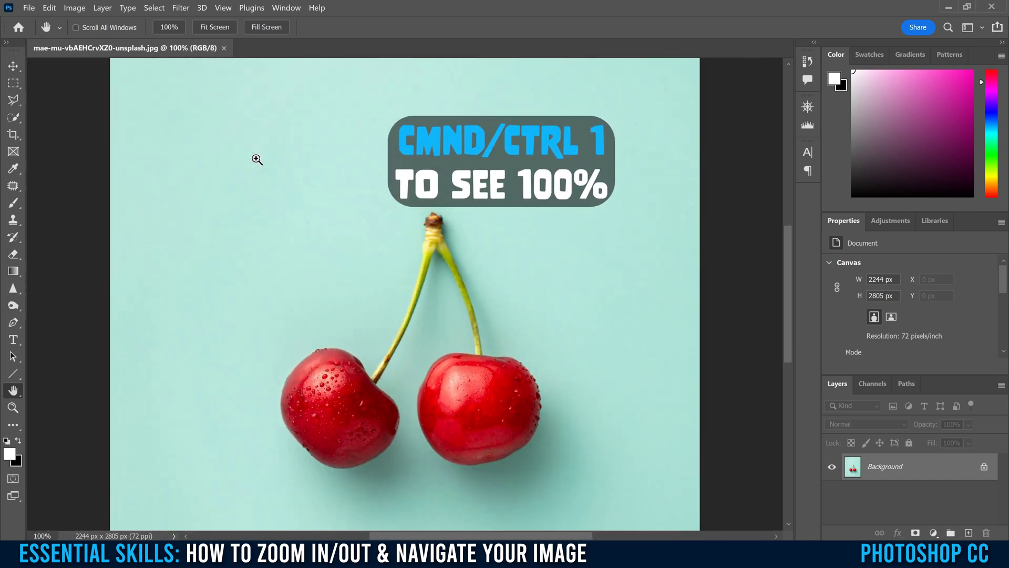
key("ctrl+0")
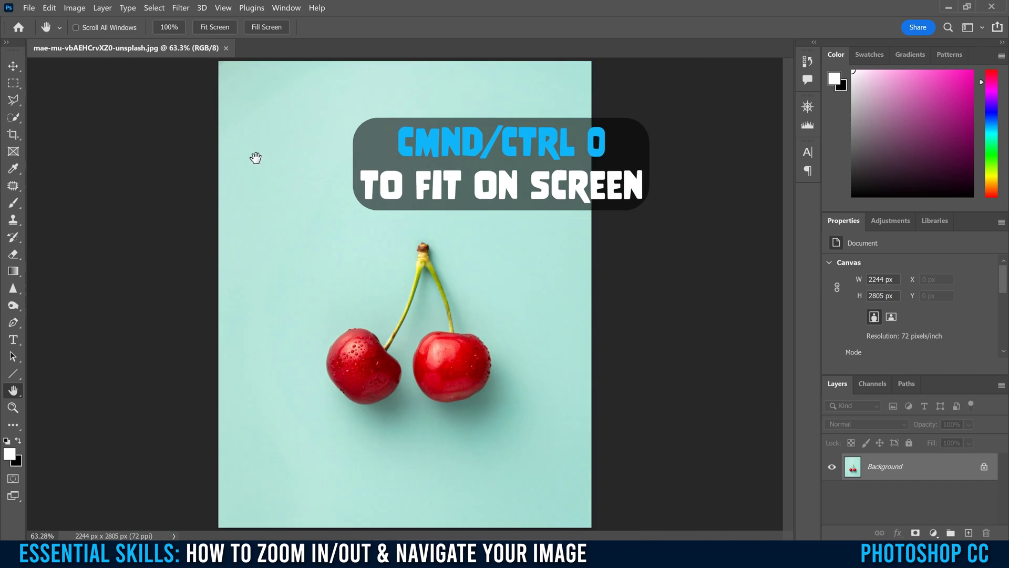
Zoom in to 200%, out again, back to 200% on the stems, then choose the Move tool
key("ctrl+plus")
key("ctrl+plus")
key("ctrl+plus")
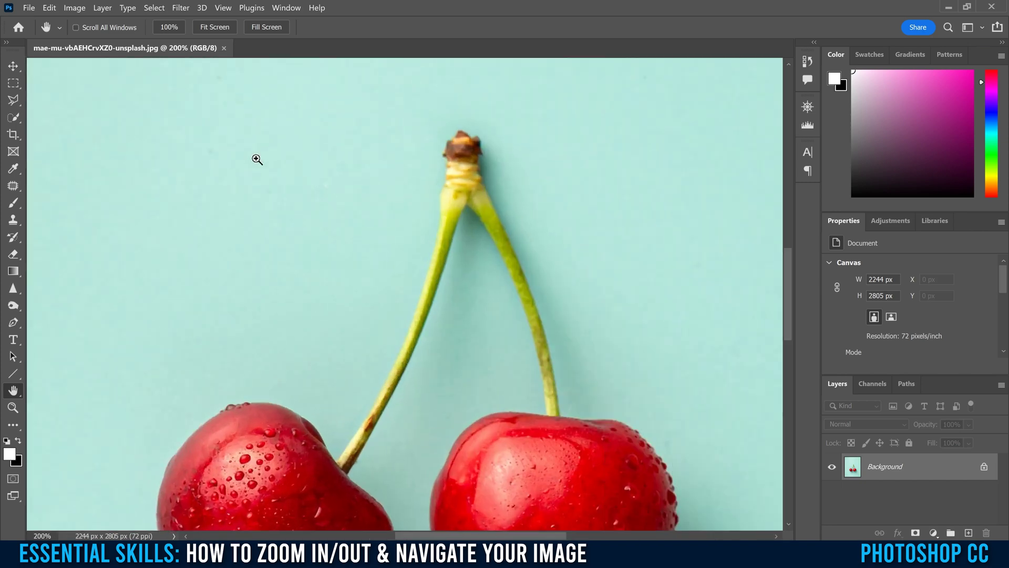
key("ctrl+minus")
key("ctrl+minus")
key("ctrl+minus")
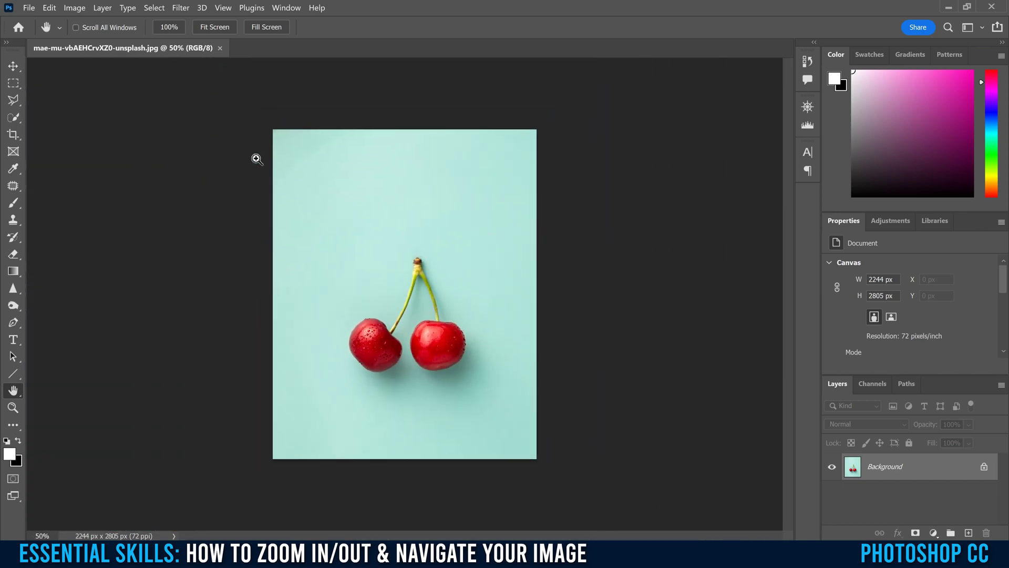
key("ctrl+minus")
key("ctrl+minus")
key("ctrl+plus")
key("ctrl+plus")
key("ctrl+plus")
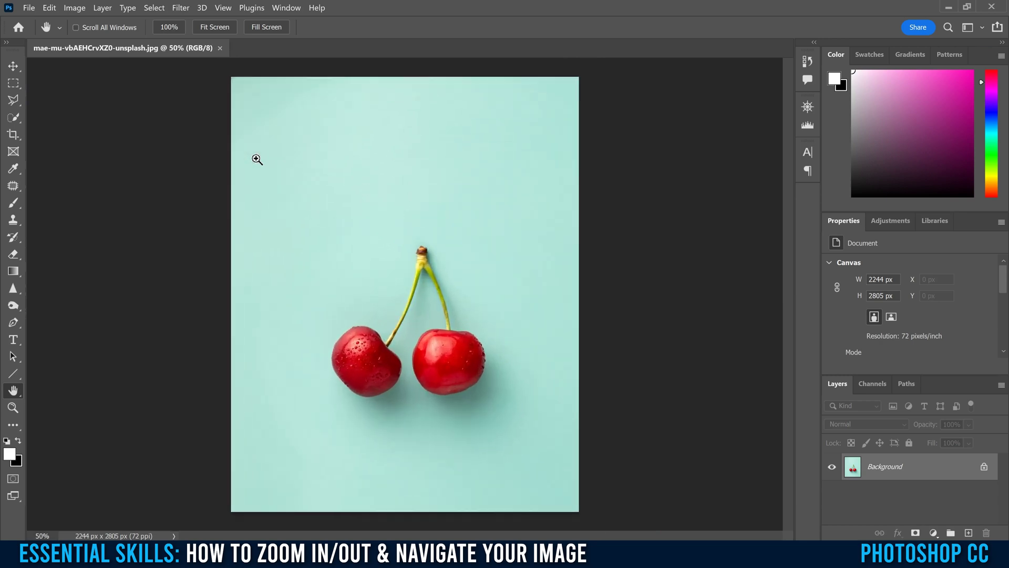
key("ctrl+plus")
key("ctrl+plus")
key("ctrl+plus")
key("v")
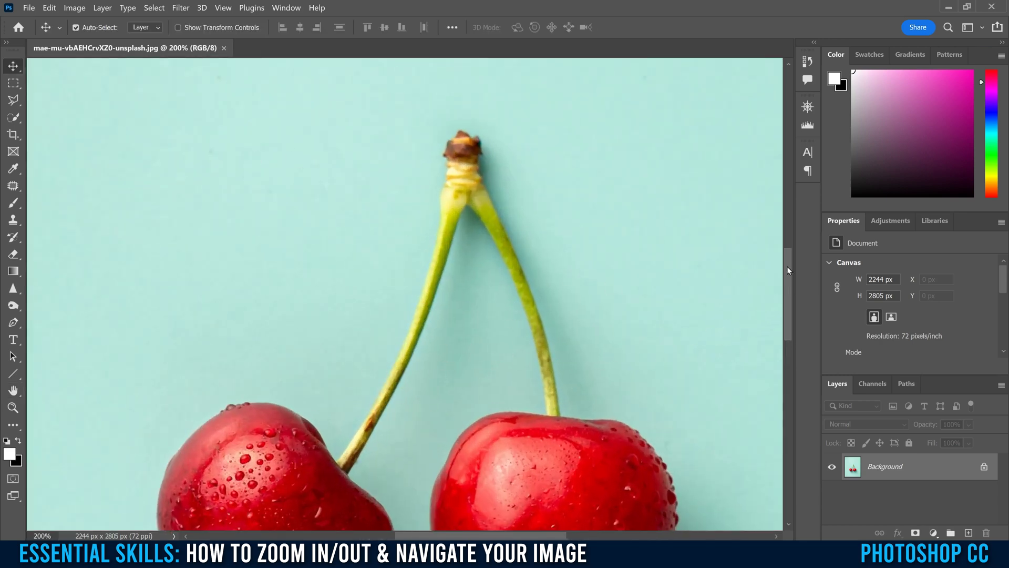
Pan the 200% view with Space-drag and the Hand tool until it rests on the right-hand cherry
mouse_move(787, 275)
left_mouse_down()
mouse_move(787, 177)
mouse_move(778, 338)
mouse_move(778, 291)
left_mouse_up()
scroll(620, 416, "down", 4)
mouse_move(486, 535)
left_mouse_down()
mouse_move(454, 530)
mouse_move(509, 528)
mouse_move(500, 523)
left_mouse_up()
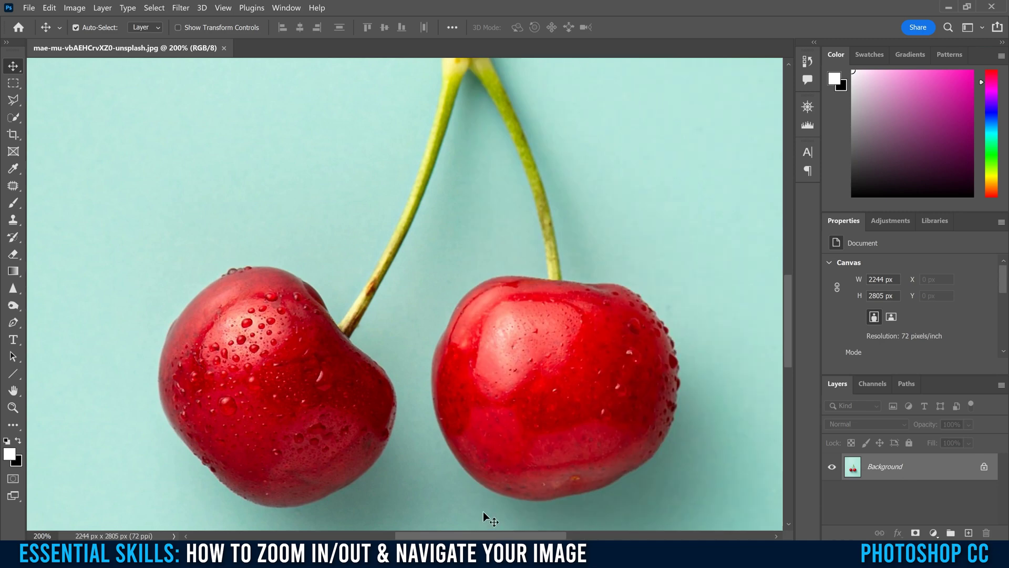
key("space")
left_click_drag(287, 253, 306, 192)
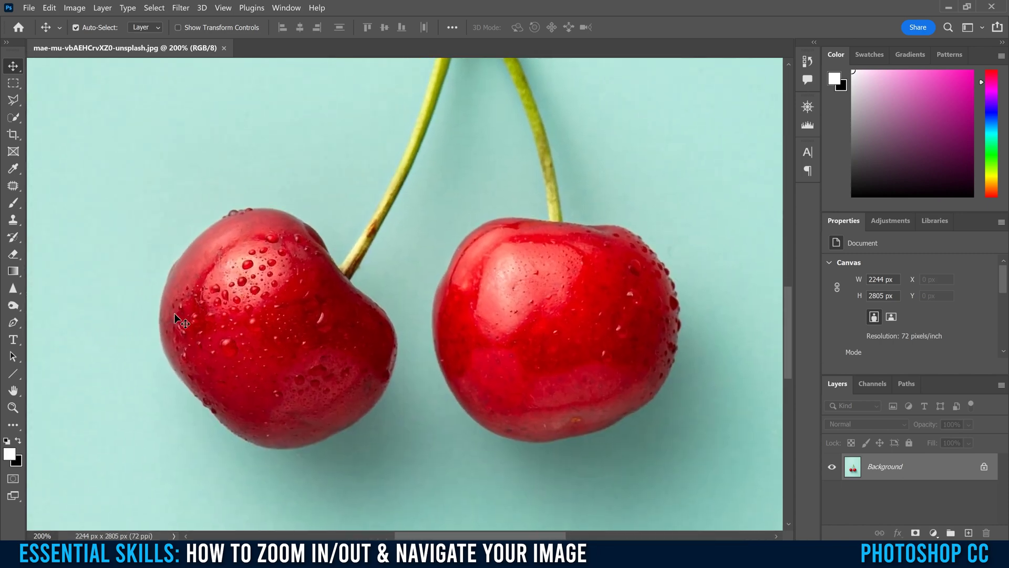
left_click(13, 392)
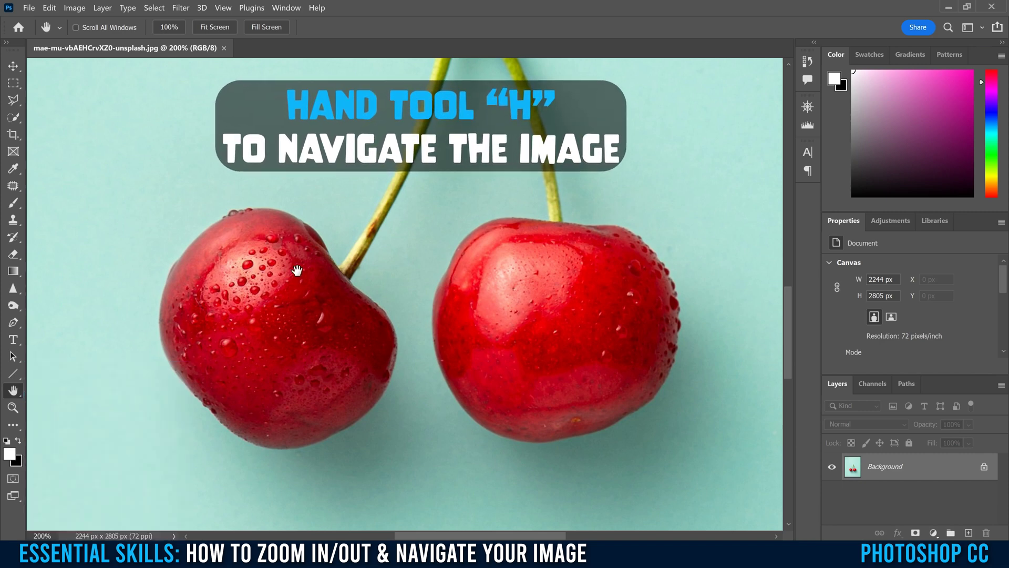
left_click_drag(265, 246, 454, 380)
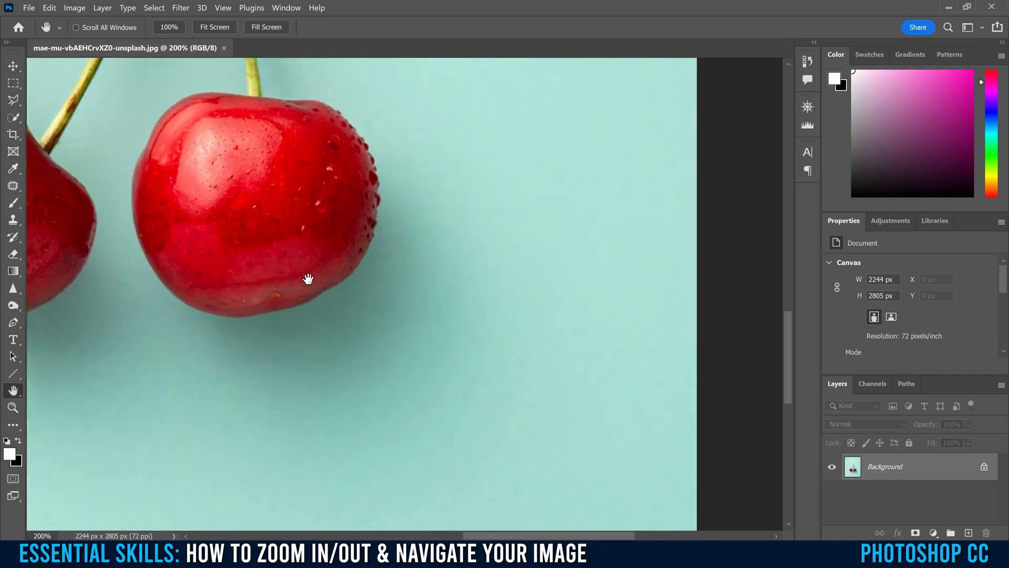
Scroll to pan up to the stems, then Ctrl+scroll left and right across both cherries
scroll(308, 278, "up", 5)
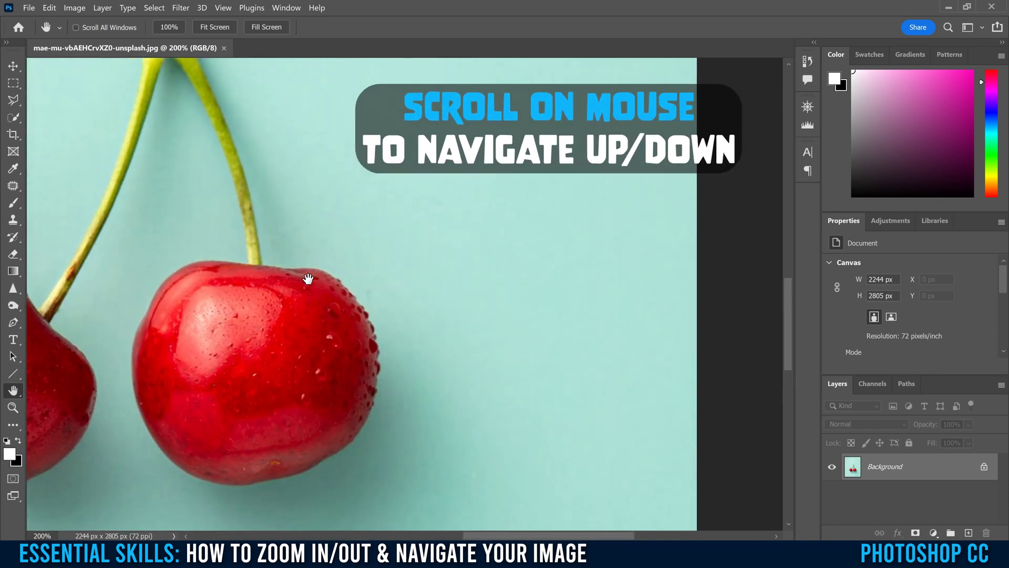
scroll(308, 279, "down", 5)
scroll(308, 279, "up", 7)
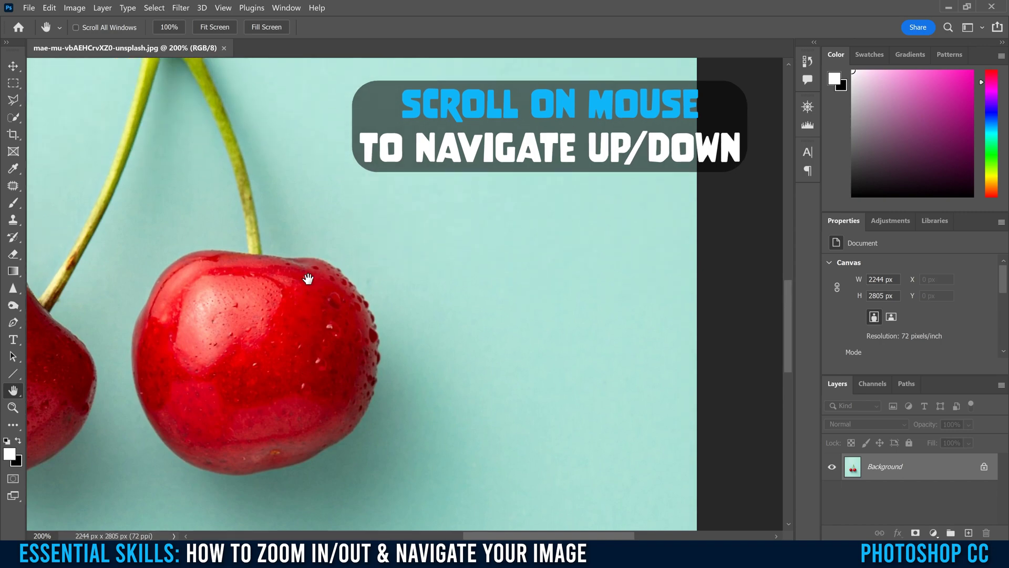
scroll(308, 279, "left", 5)
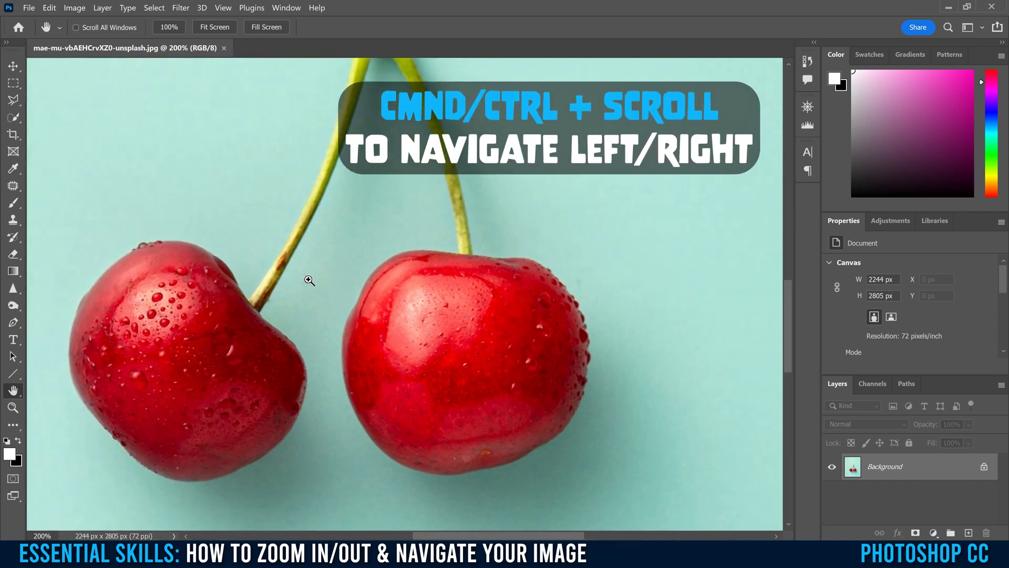
scroll(308, 279, "right", 2)
scroll(308, 279, "left", 3)
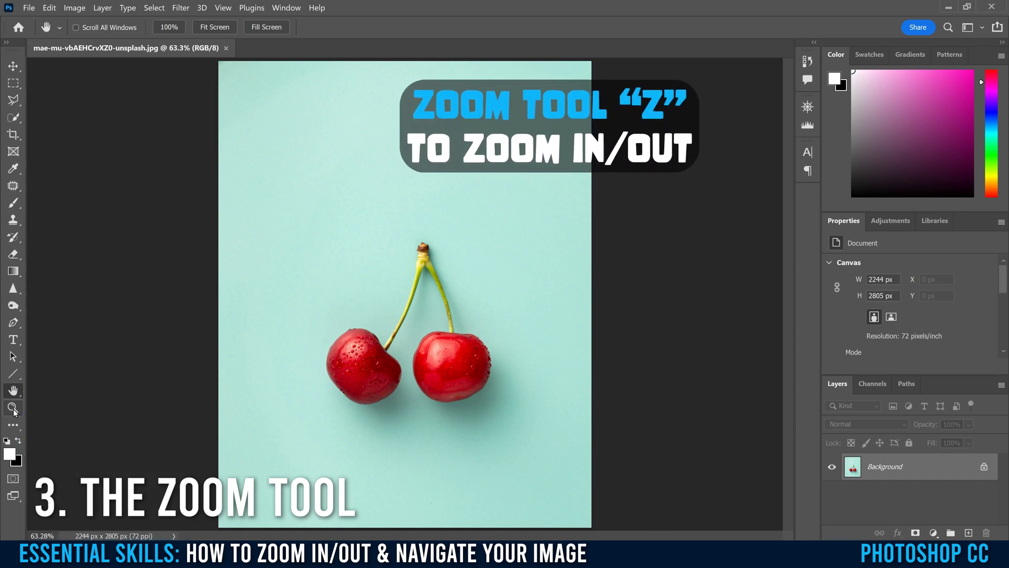
With the Zoom tool, magnify the left cherry's water droplets down to pixel level
left_click(13, 408)
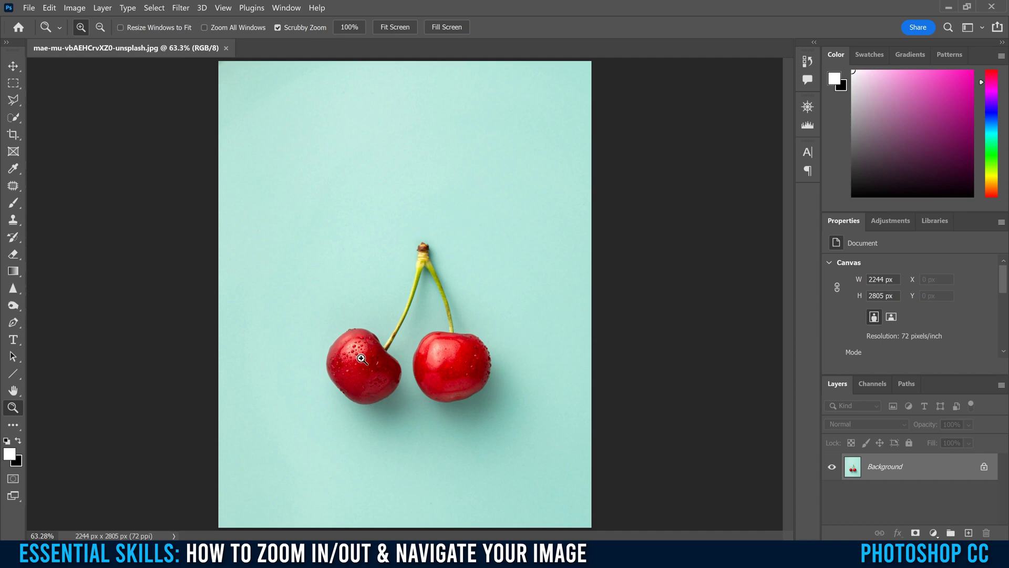
left_click_drag(361, 359, 373, 340)
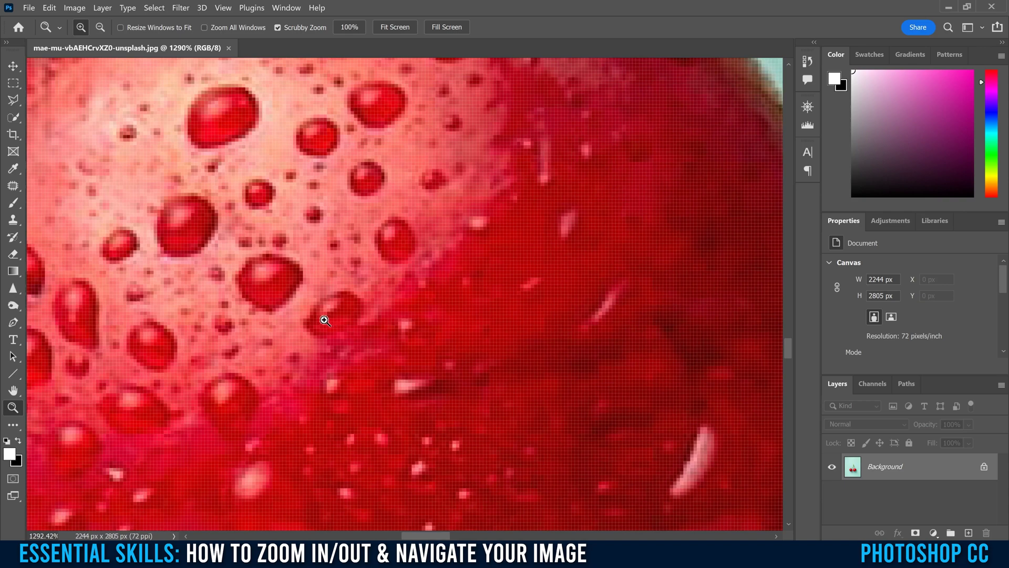
left_click_drag(308, 317, 347, 320)
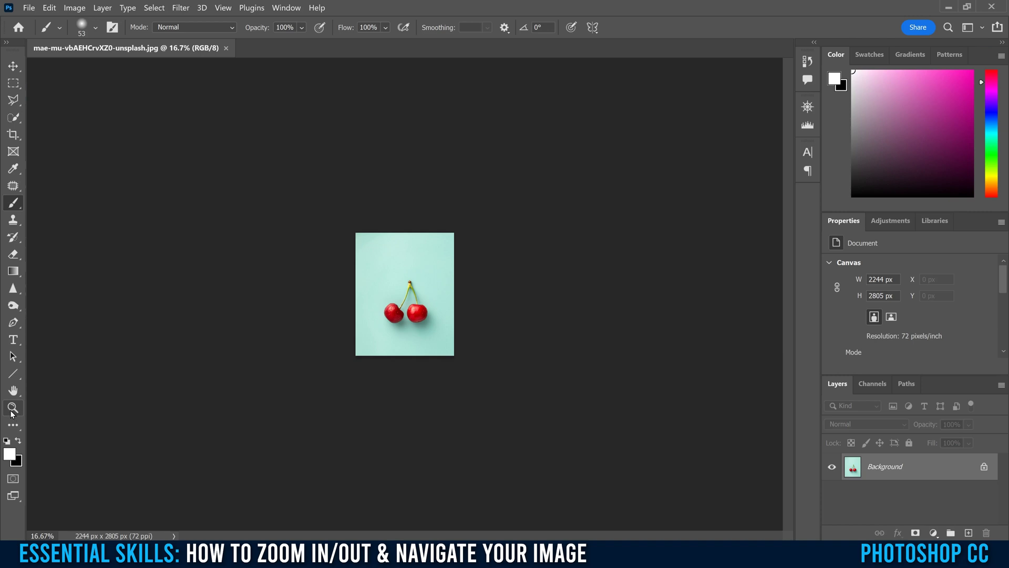
Zoom the left cherry to about 362%, paint a white stroke across it, and pan to the right cherry
key("z")
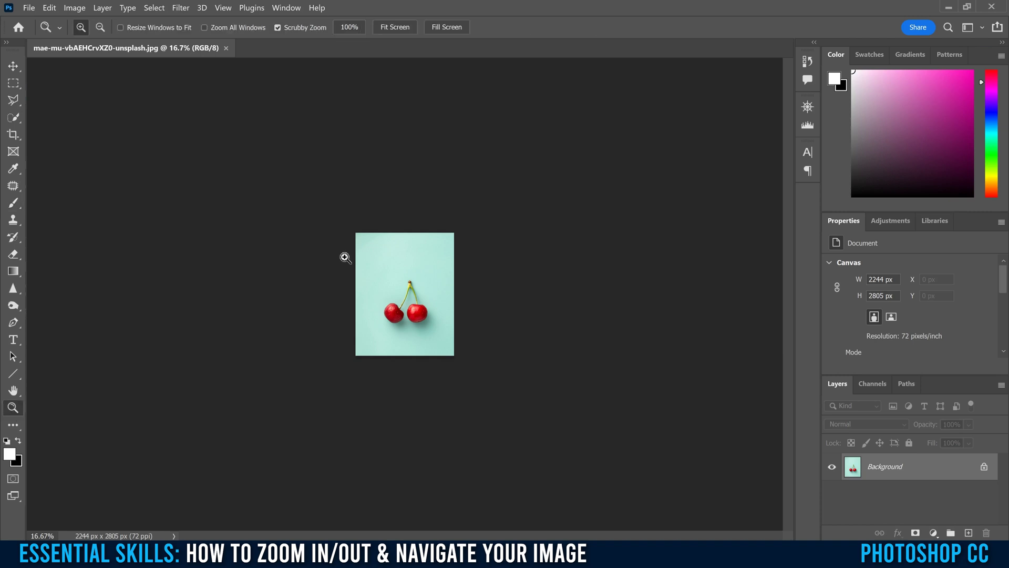
left_click_drag(390, 311, 450, 310)
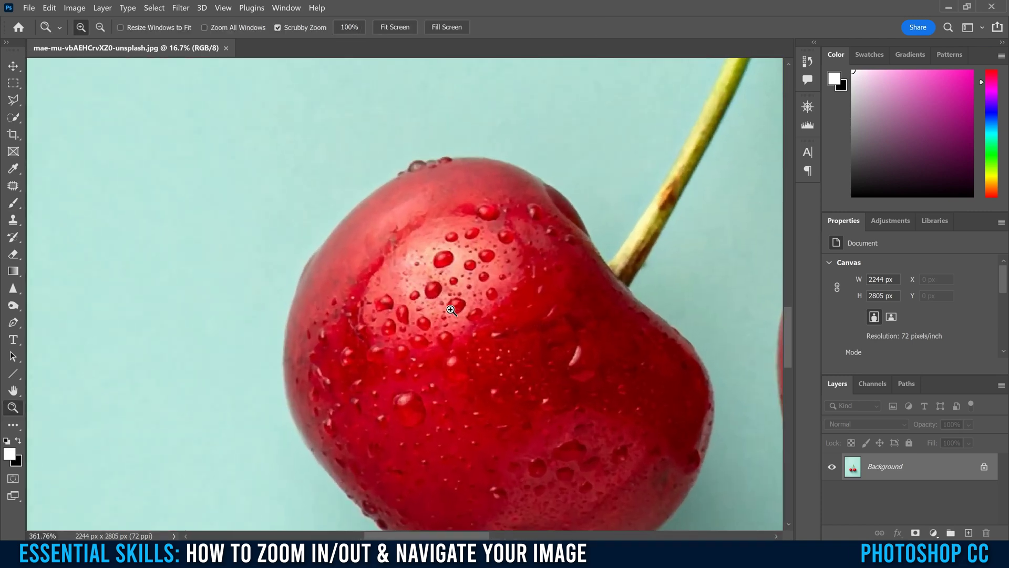
key("b")
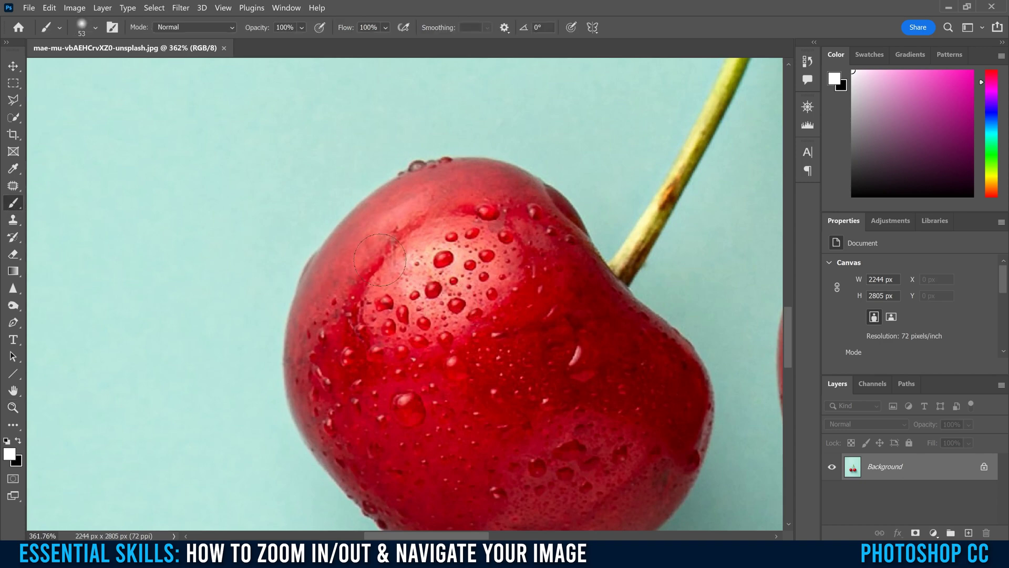
mouse_move(379, 259)
left_mouse_down()
mouse_move(445, 302)
mouse_move(427, 375)
mouse_move(443, 419)
mouse_move(618, 414)
mouse_move(518, 280)
mouse_move(384, 308)
mouse_move(456, 415)
mouse_move(553, 459)
mouse_move(489, 375)
left_mouse_up()
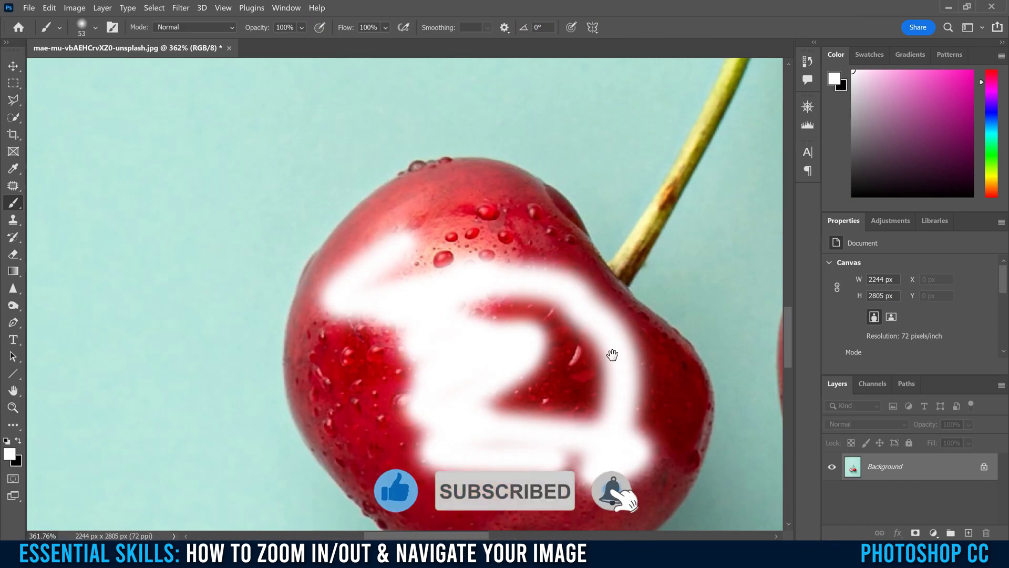
left_click_drag(613, 354, 523, 461)
left_click_drag(649, 293, 647, 325)
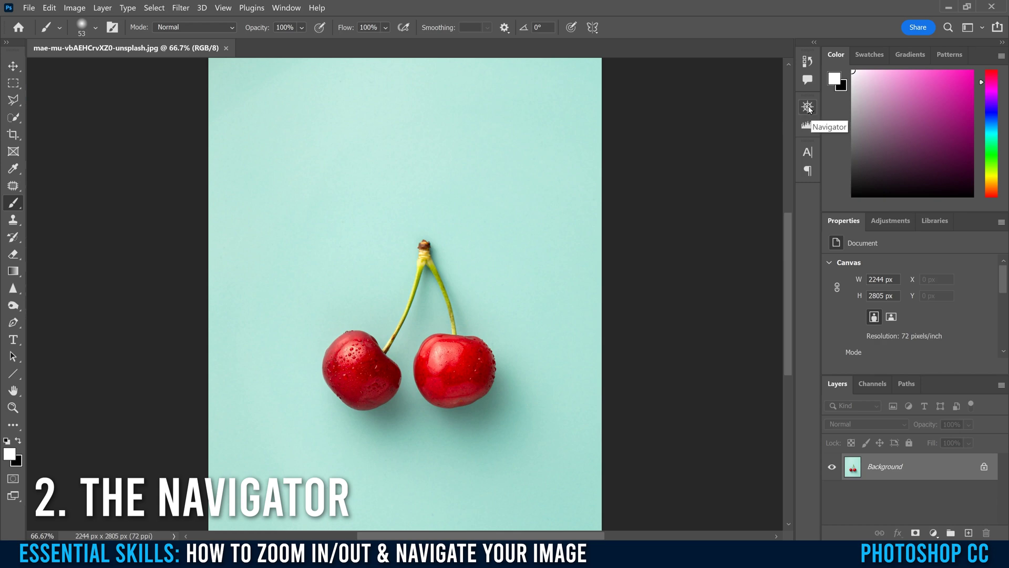
Open the Navigator from the panel dock, make it narrower and shorter, and confirm it under Window
left_click(808, 106)
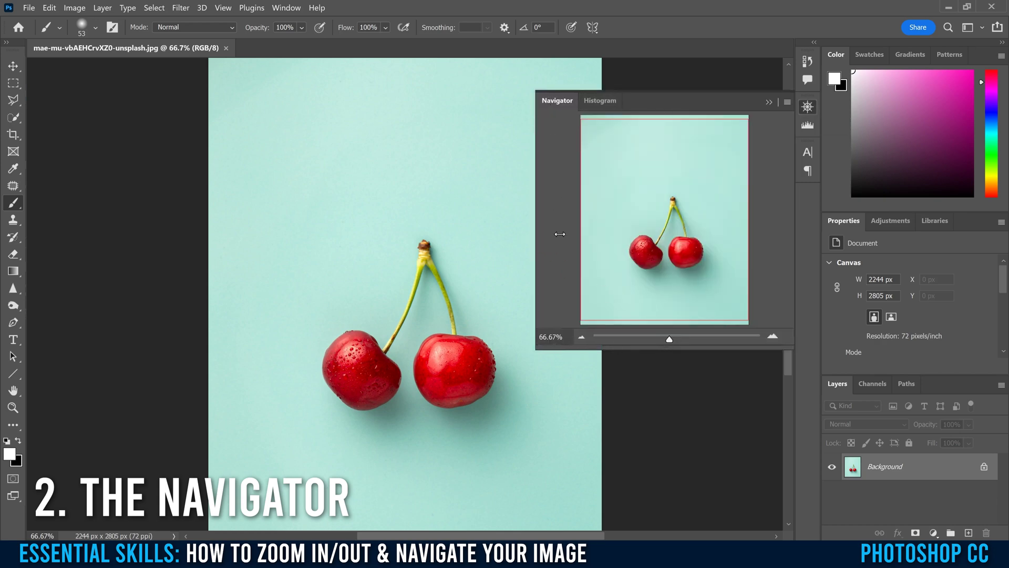
left_click_drag(538, 232, 587, 230)
left_click_drag(689, 346, 693, 288)
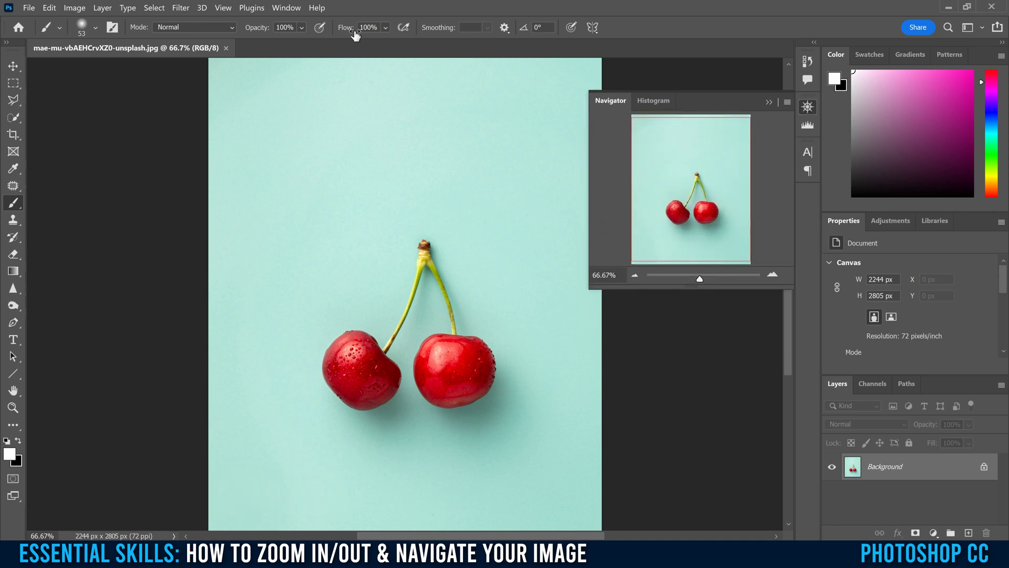
left_click(283, 7)
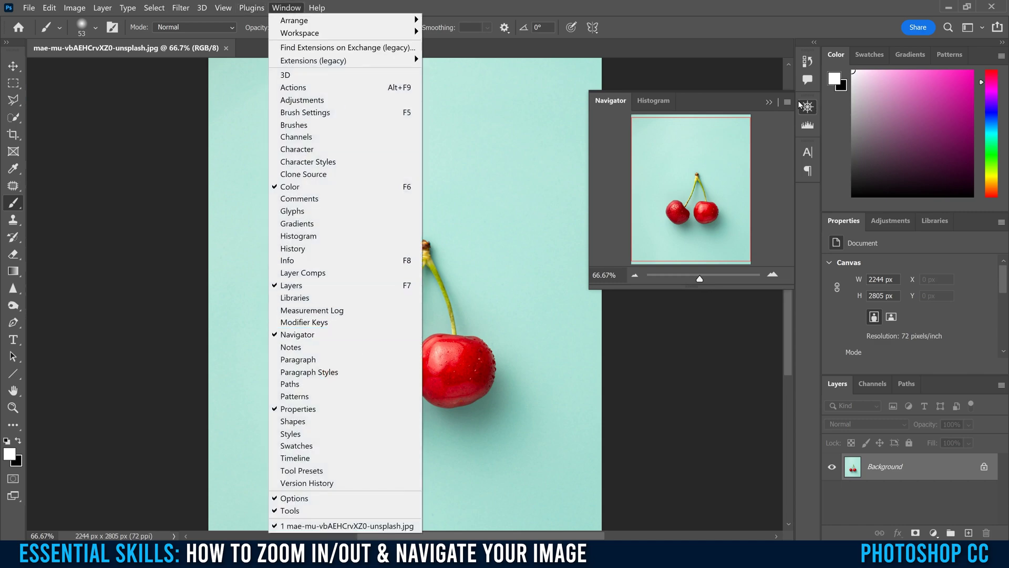
left_click(806, 206)
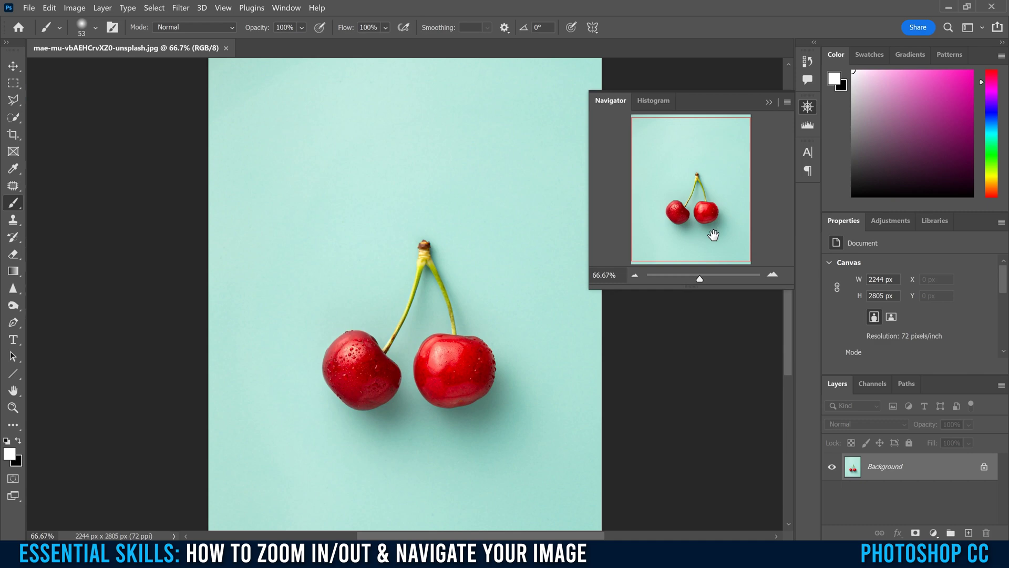
Zoom out three steps and in two with the Navigator buttons, then slide to about 223% on the stems
left_click(634, 276)
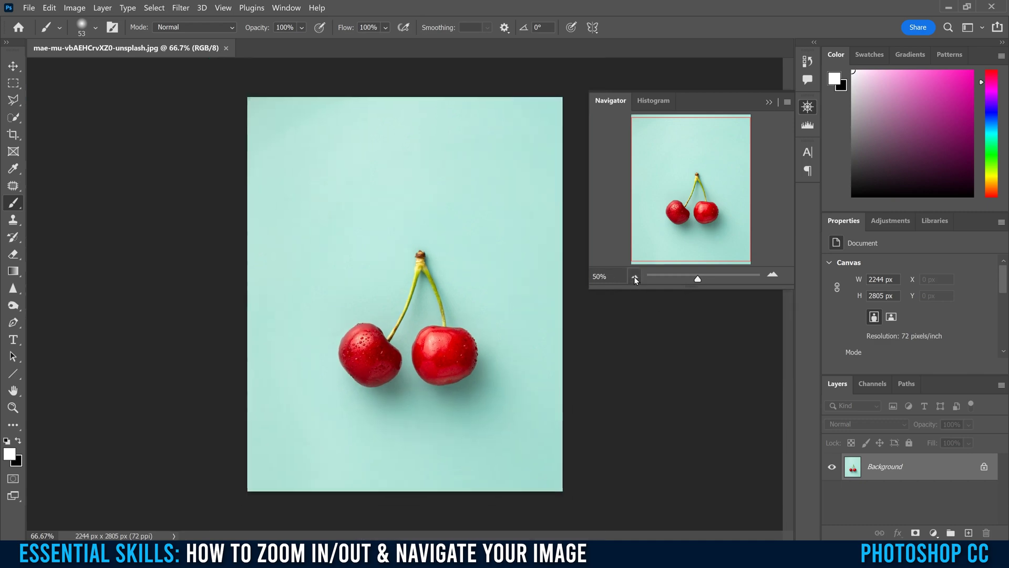
left_click(634, 277)
left_click(633, 276)
left_click(773, 276)
left_click(772, 277)
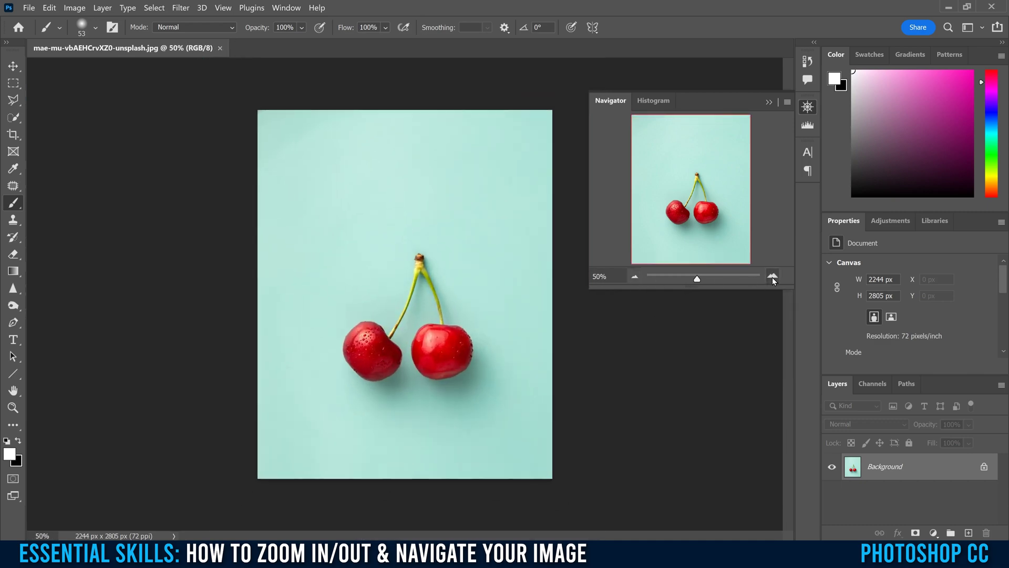
left_click(773, 277)
left_click(772, 276)
mouse_move(702, 279)
left_mouse_down()
mouse_move(667, 278)
mouse_move(707, 278)
mouse_move(694, 275)
left_mouse_up()
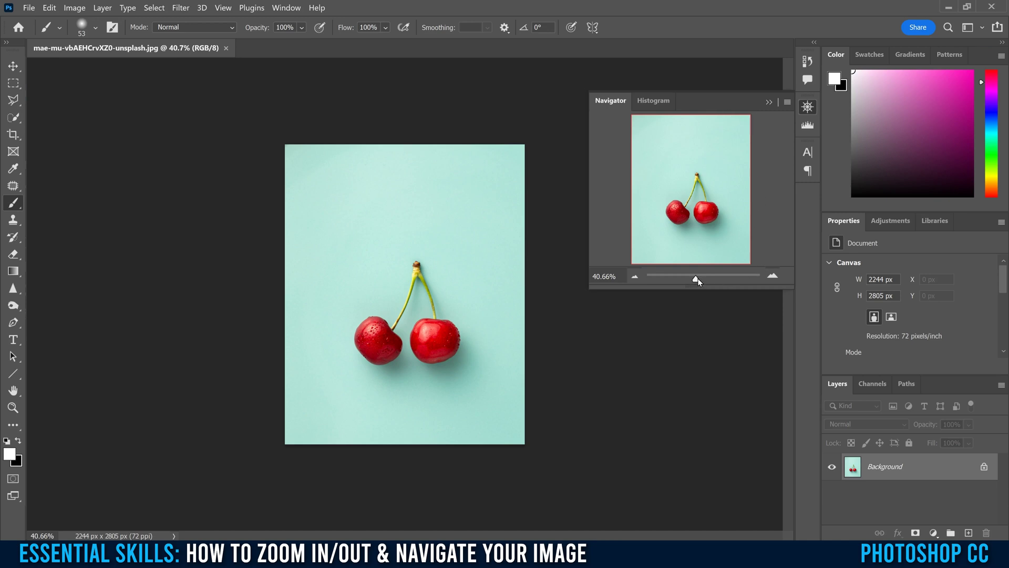
left_click_drag(695, 277, 713, 280)
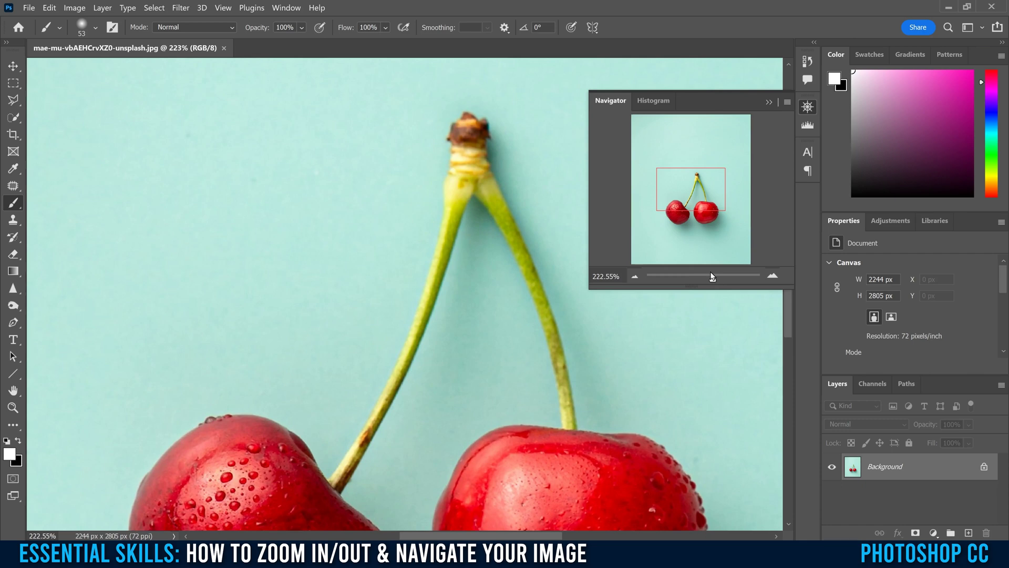
Pan with the Navigator view box: down to the cherries, the top-right background, and back
left_click_drag(683, 188, 686, 211)
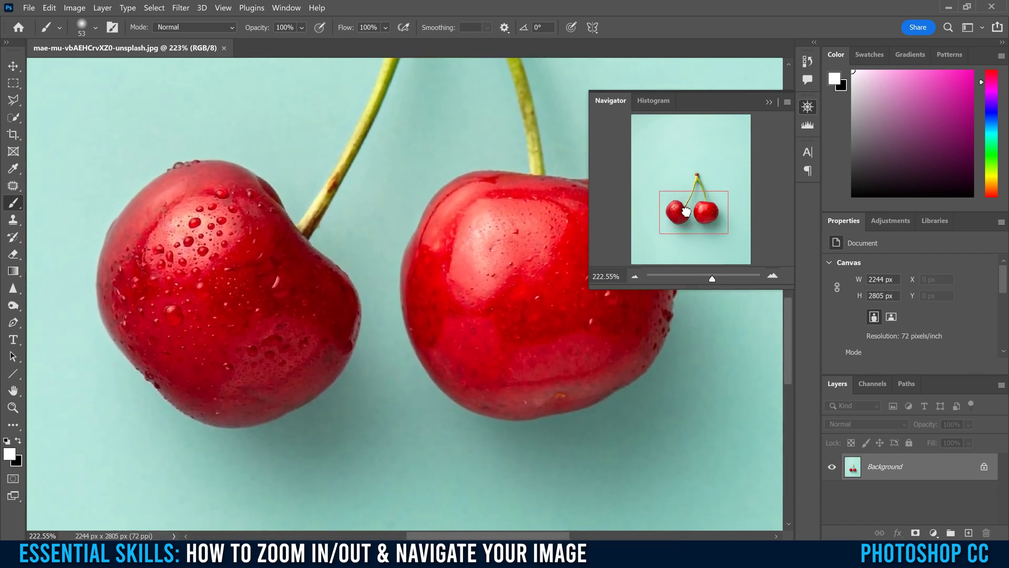
left_click_drag(720, 143, 721, 135)
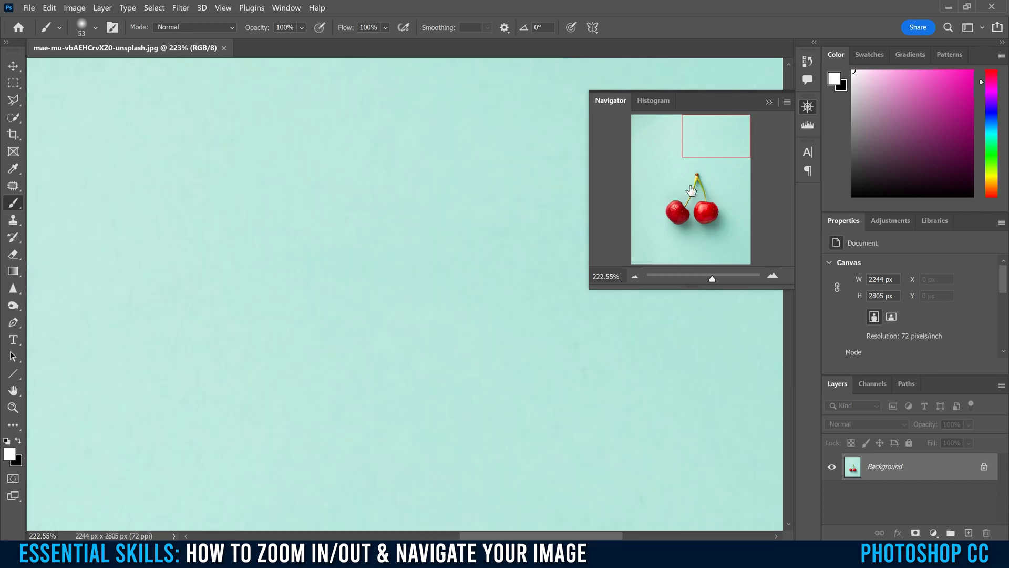
left_click(658, 230)
left_click(712, 213)
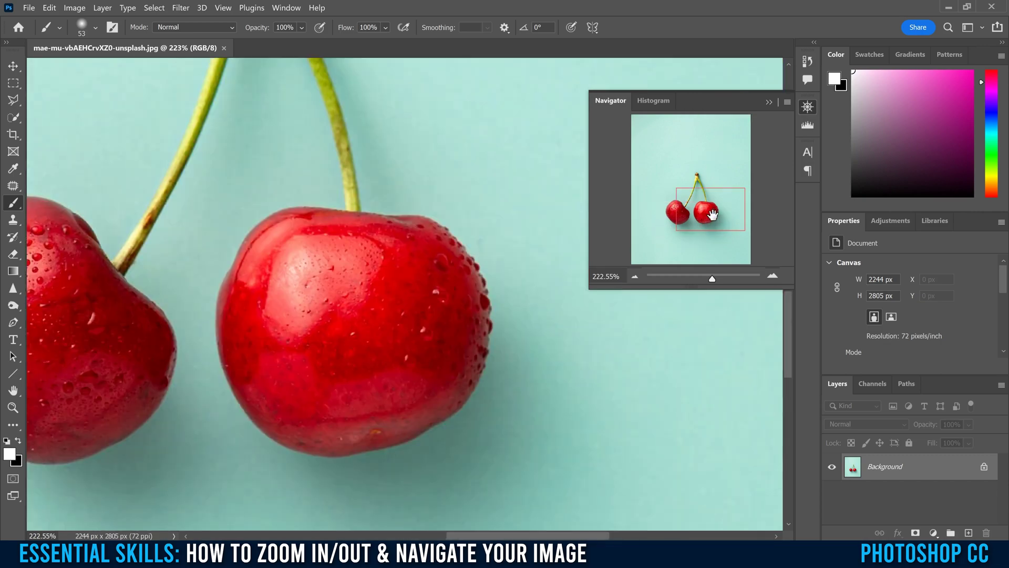
left_click(707, 213)
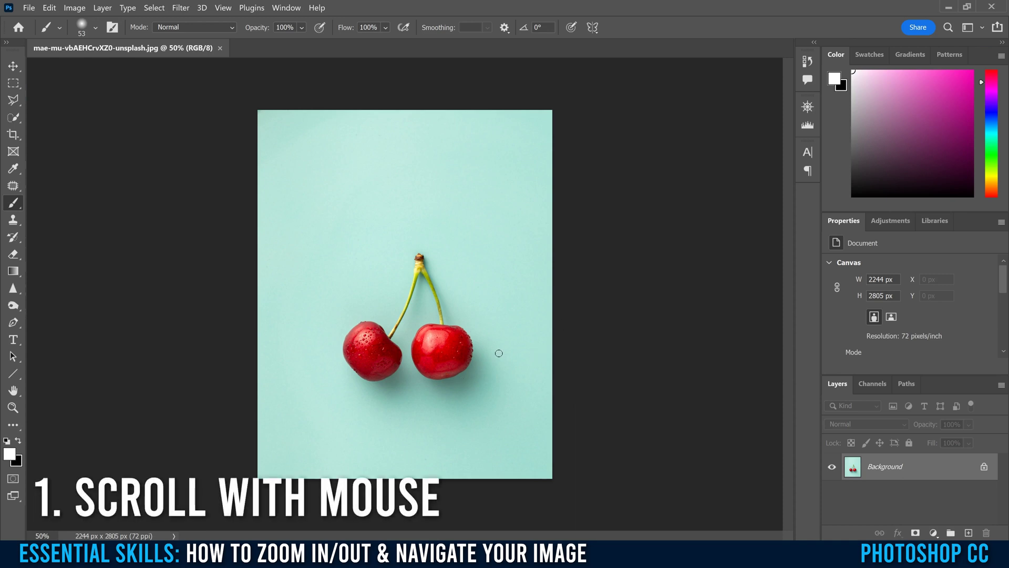
Zoom in close on the cherries and back out with Alt+scroll
key("alt")
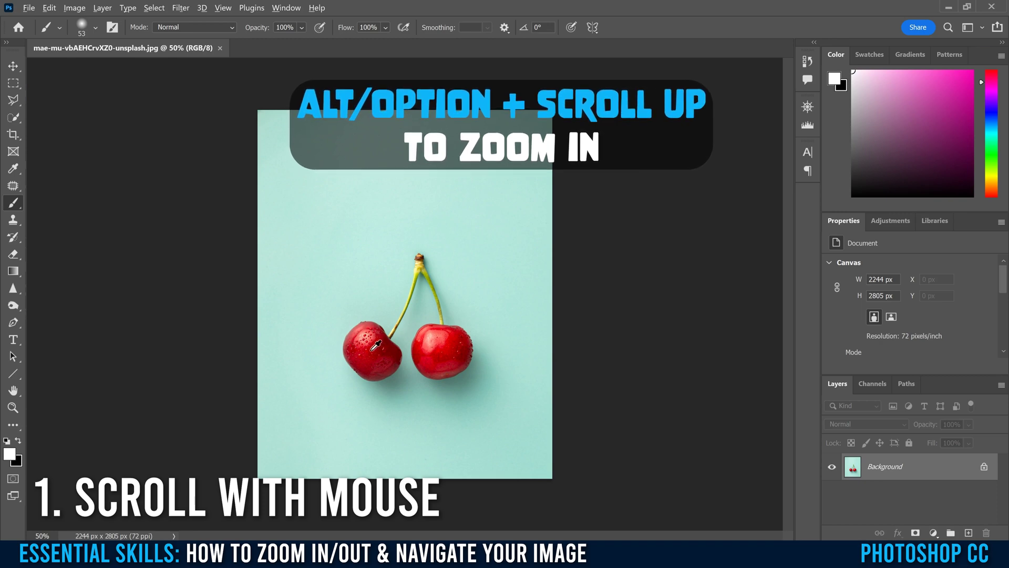
scroll(374, 346, "up", 5)
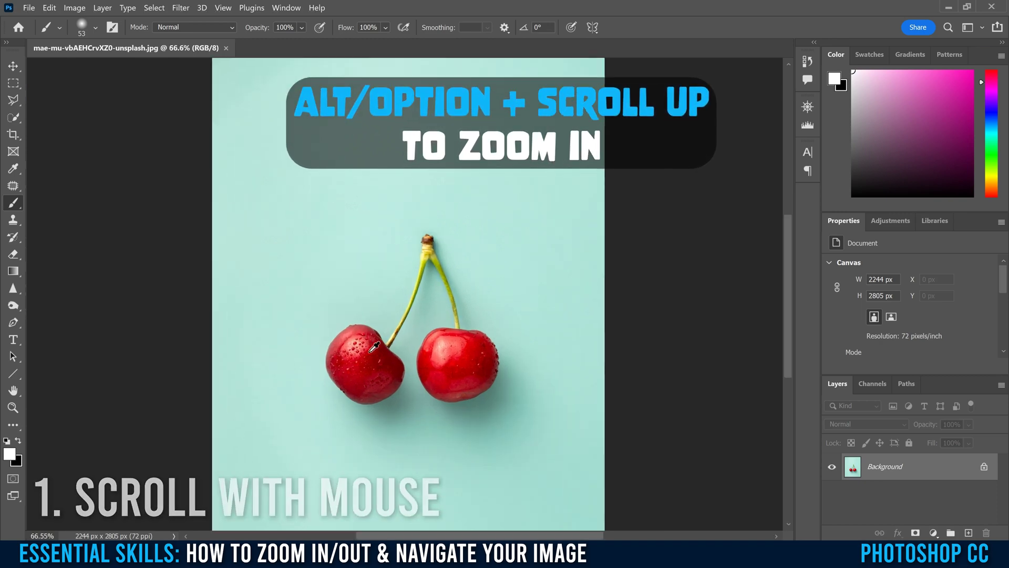
scroll(374, 346, "up", 5)
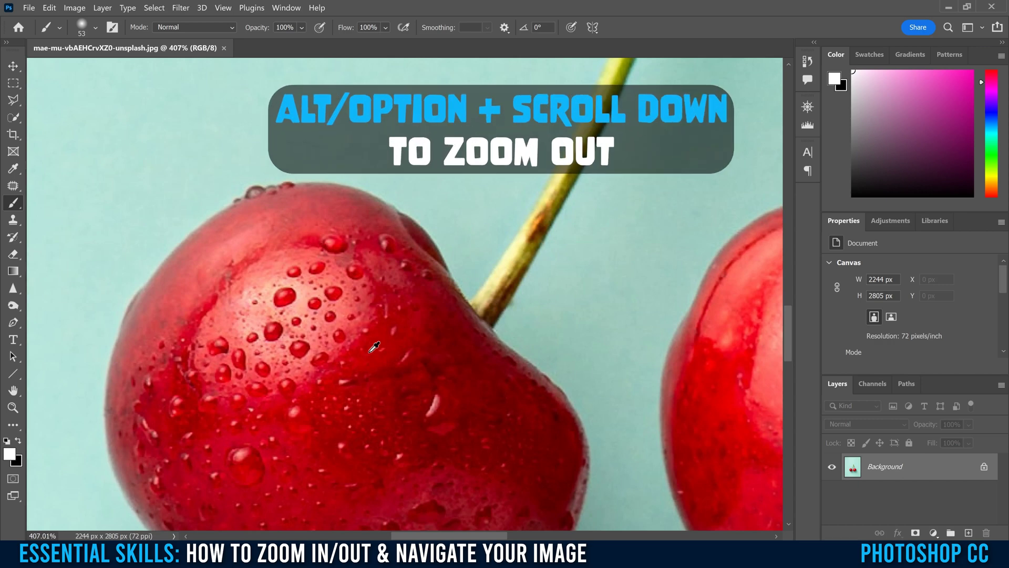
scroll(375, 347, "down", 5)
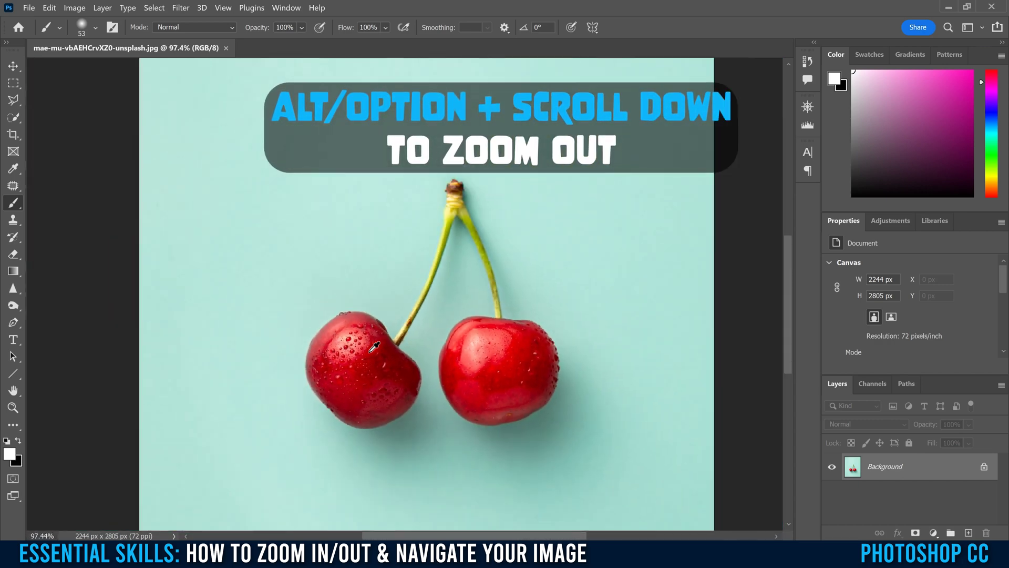
scroll(374, 346, "down", 1)
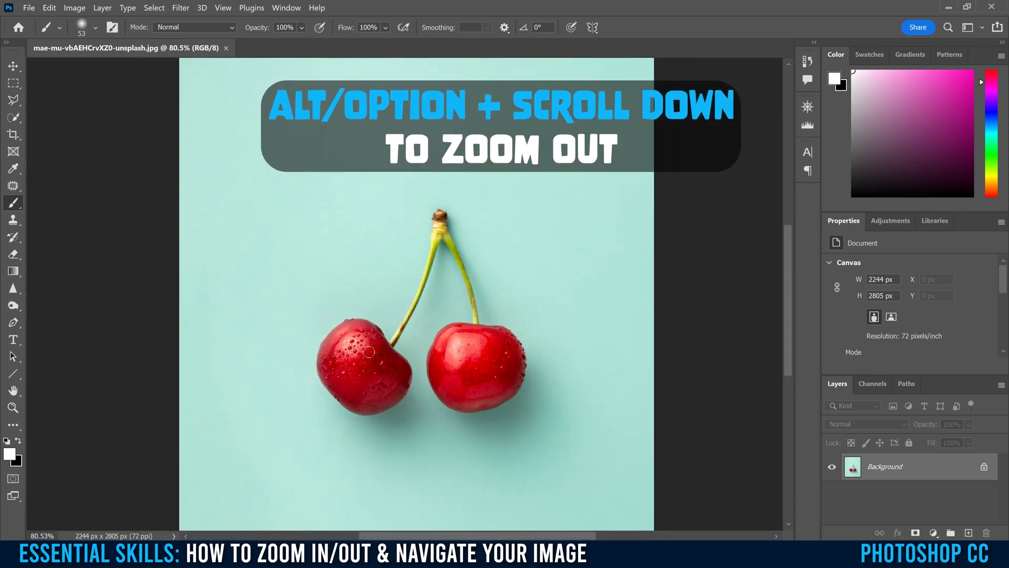
Scroll to pan up and down, then Ctrl+scroll to pan left and right, ending on both cherries
scroll(368, 352, "up", 3)
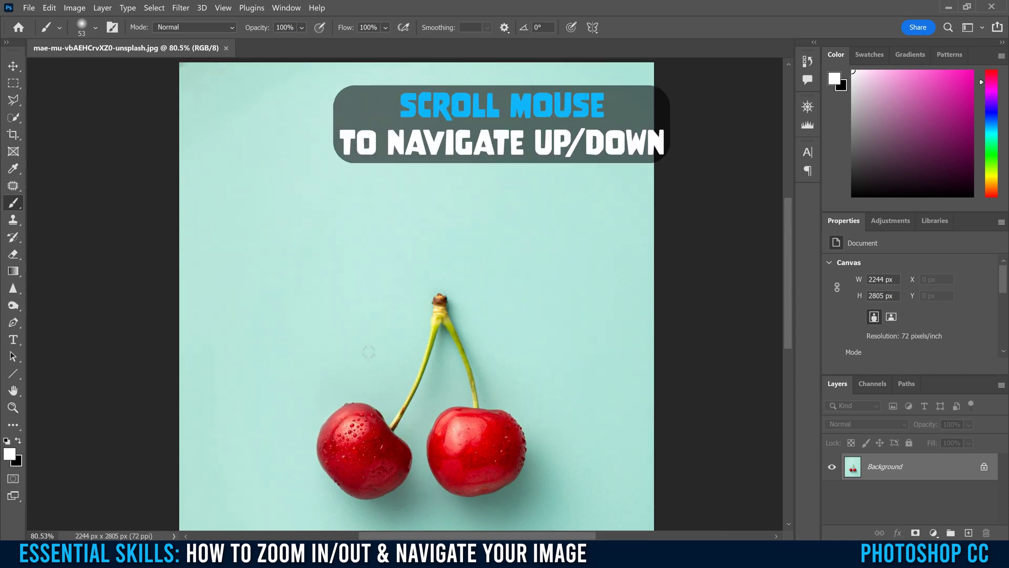
scroll(368, 352, "down", 5)
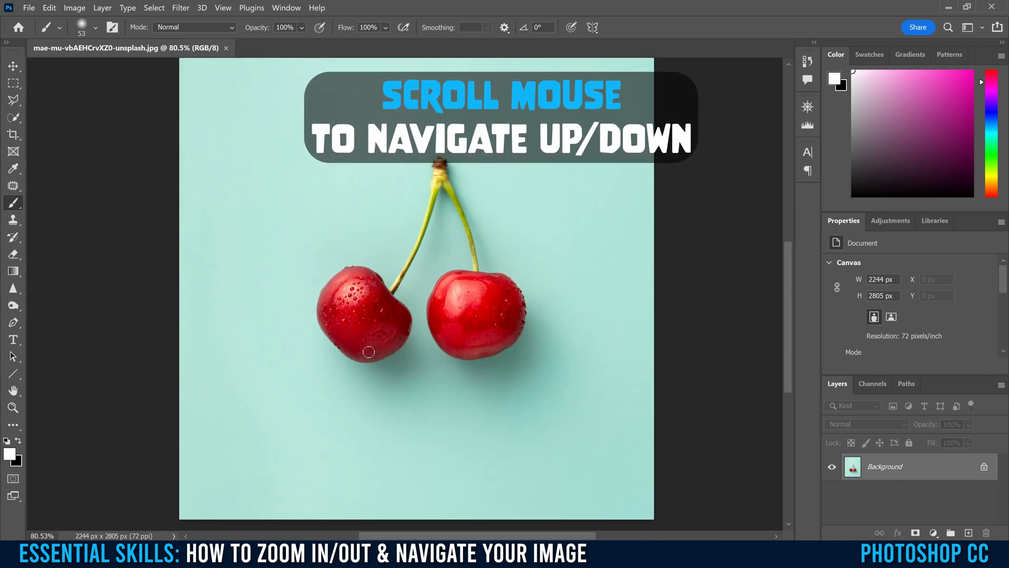
scroll(368, 352, "down", 2)
scroll(367, 352, "up", 2)
scroll(368, 352, "left", 3)
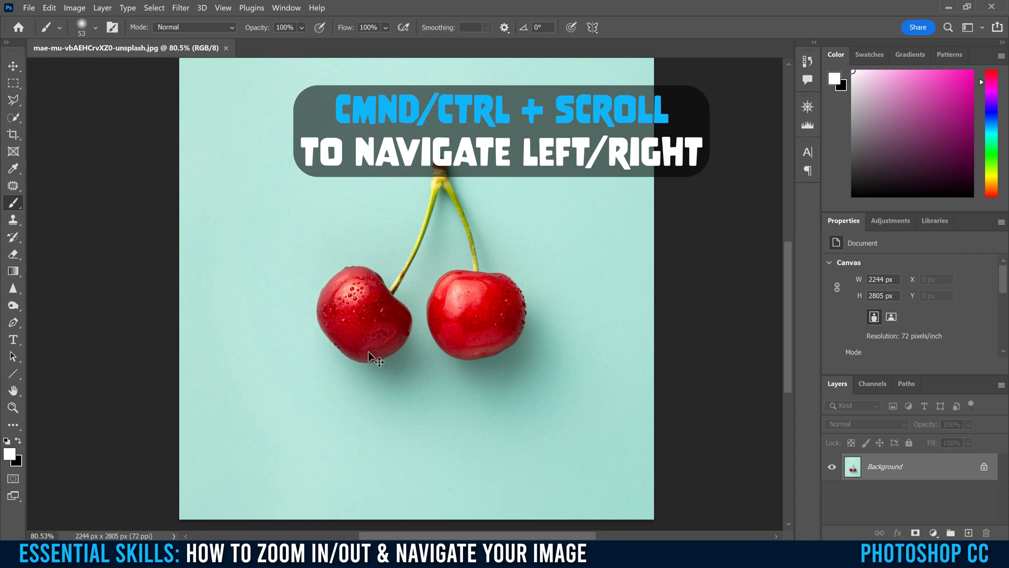
scroll(368, 352, "right", 4)
scroll(367, 351, "right", 2)
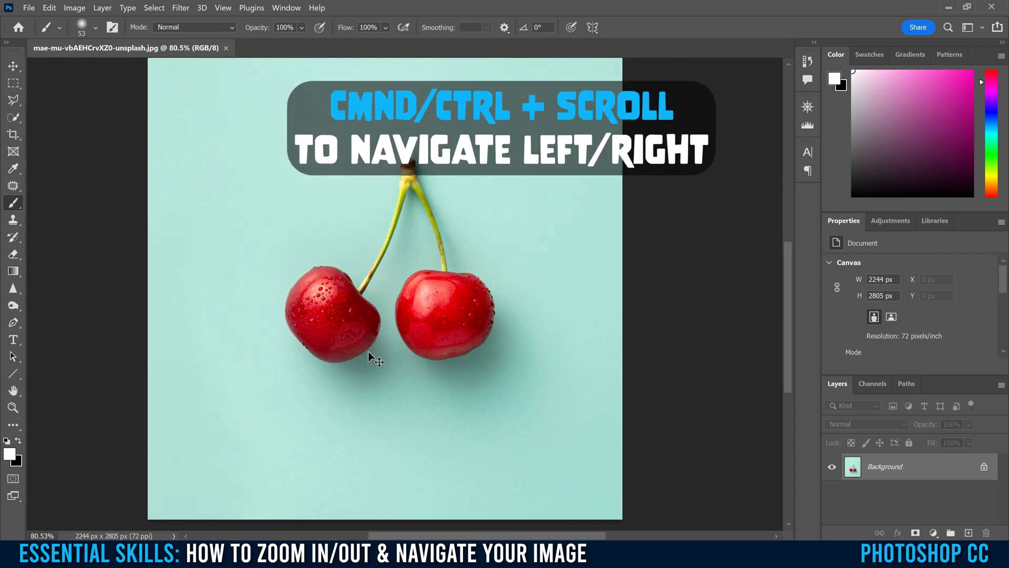
scroll(368, 351, "left", 2)
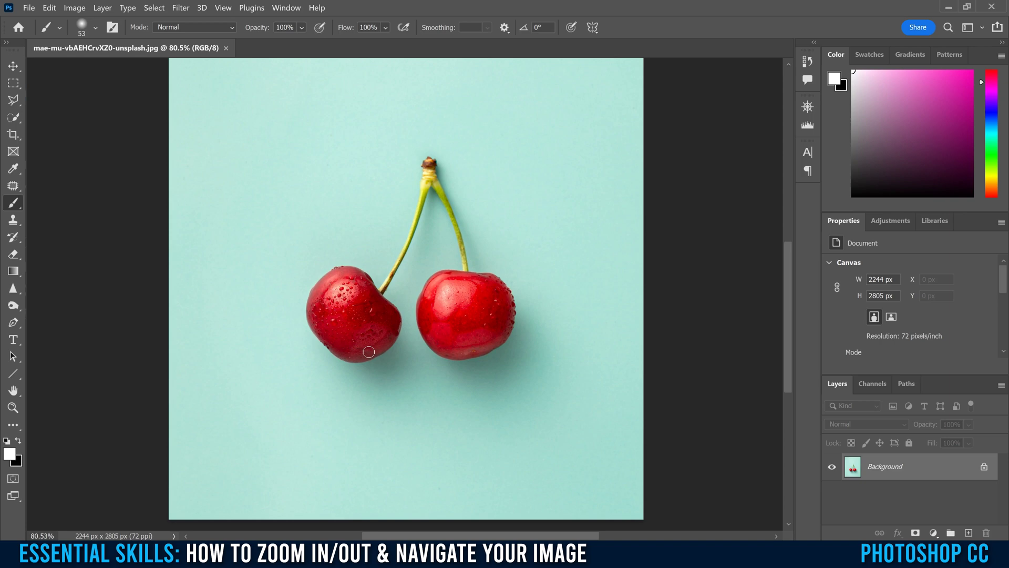
Turn on Zoom with Scroll Wheel in Preferences > Tools and confirm with OK
left_click(56, 11)
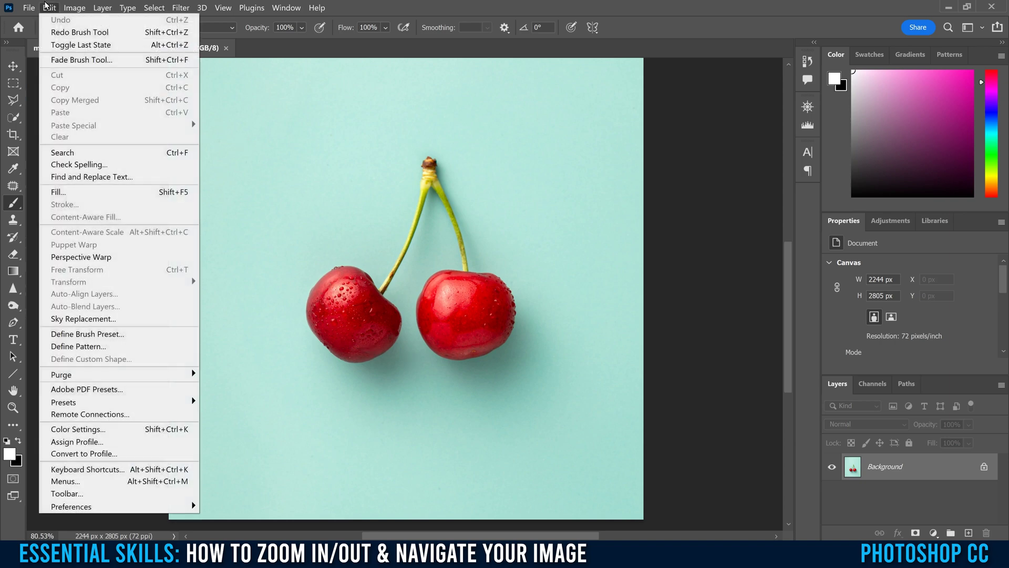
mouse_move(96, 510)
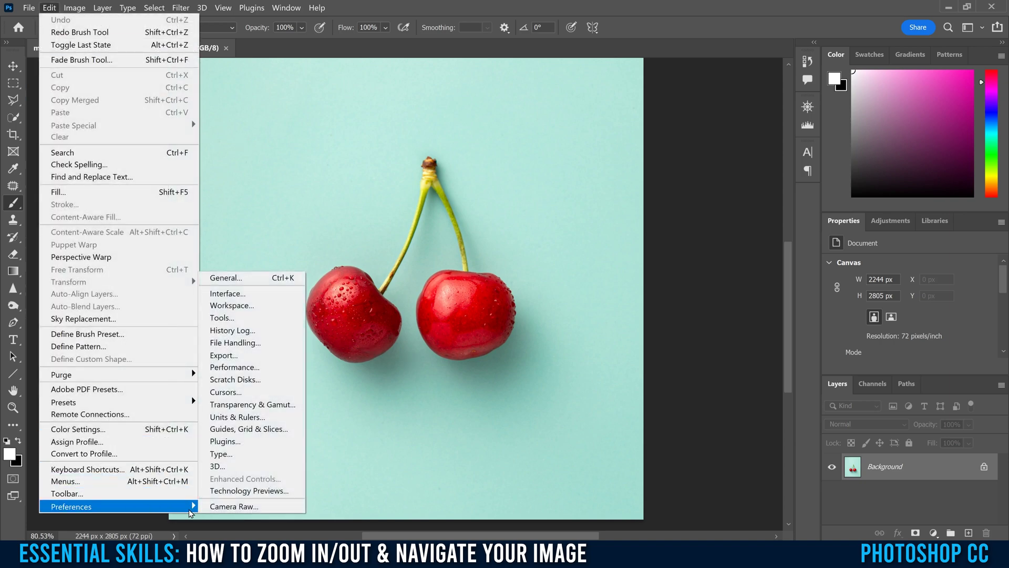
left_click(228, 319)
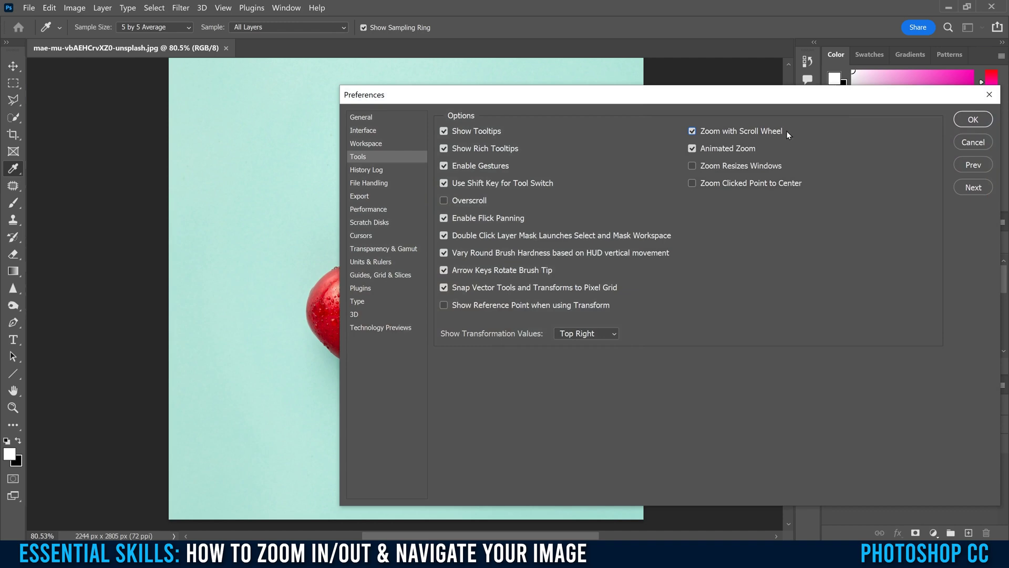
left_click(970, 120)
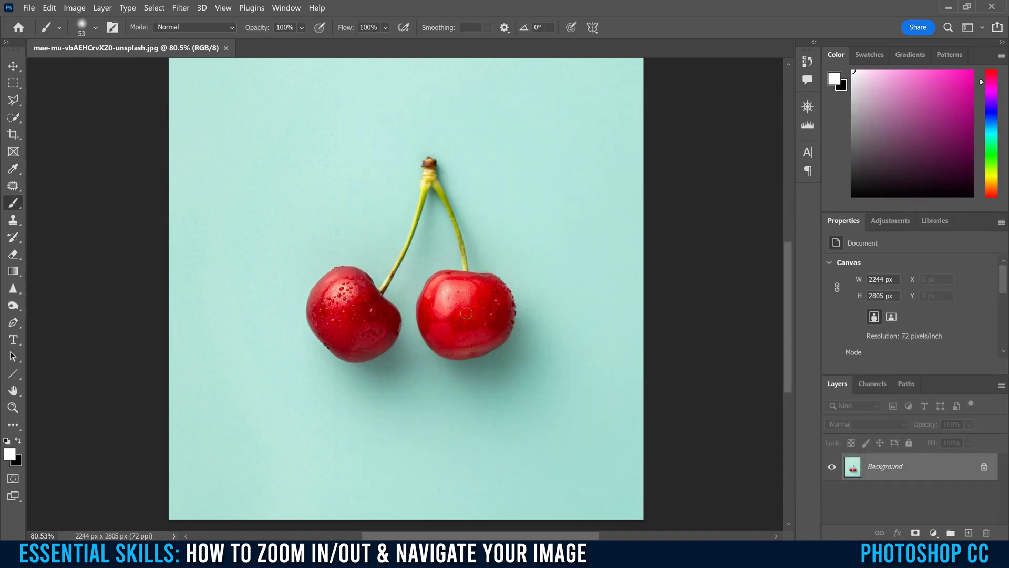
Scroll-zoom in close on the right cherry, then back out
scroll(474, 321, "up", 10)
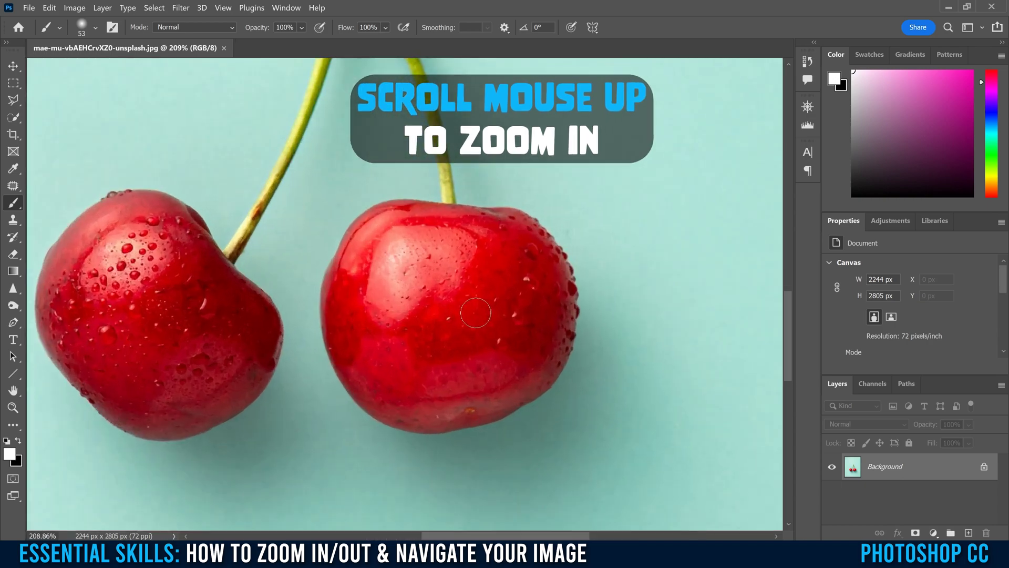
scroll(476, 313, "down", 6)
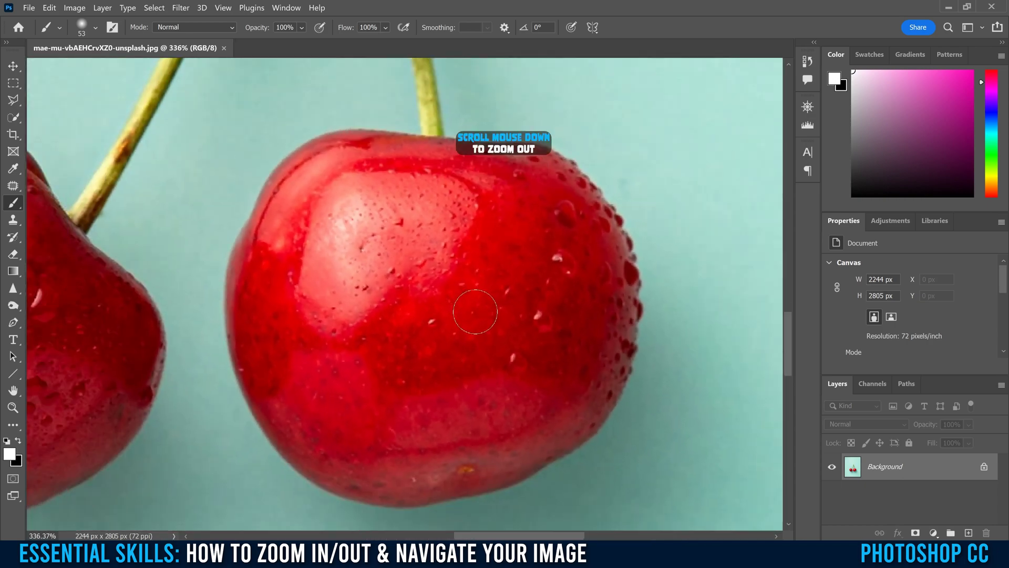
scroll(475, 312, "down", 3)
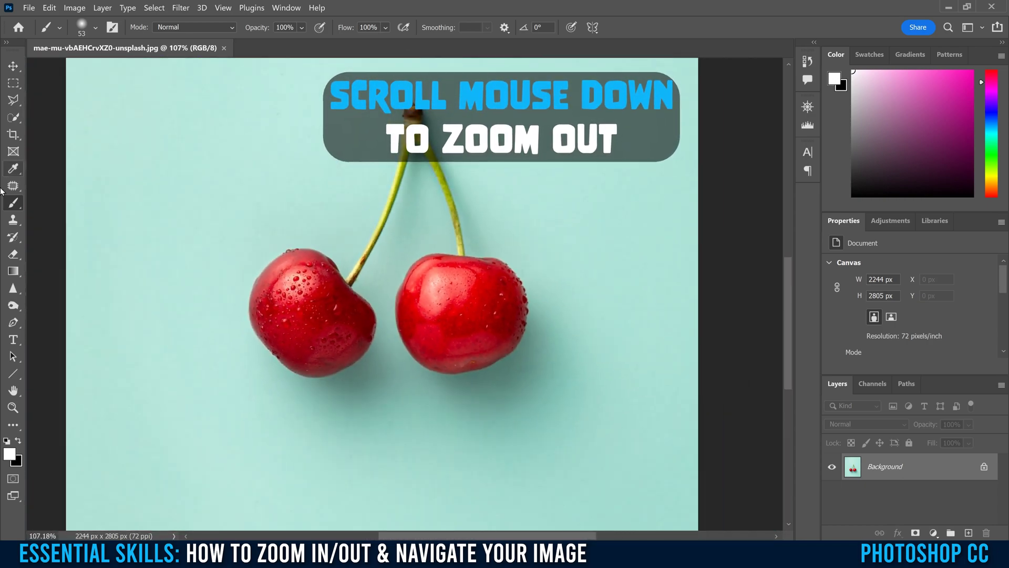
With the Gradient Tool active, scroll-zoom in and back out to 50%
left_click(13, 117)
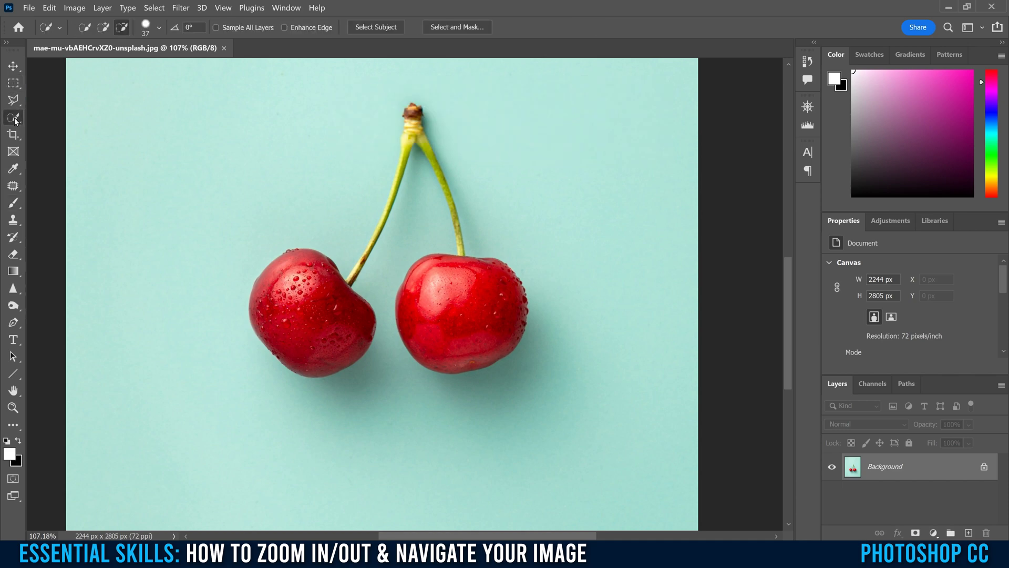
left_click(13, 271)
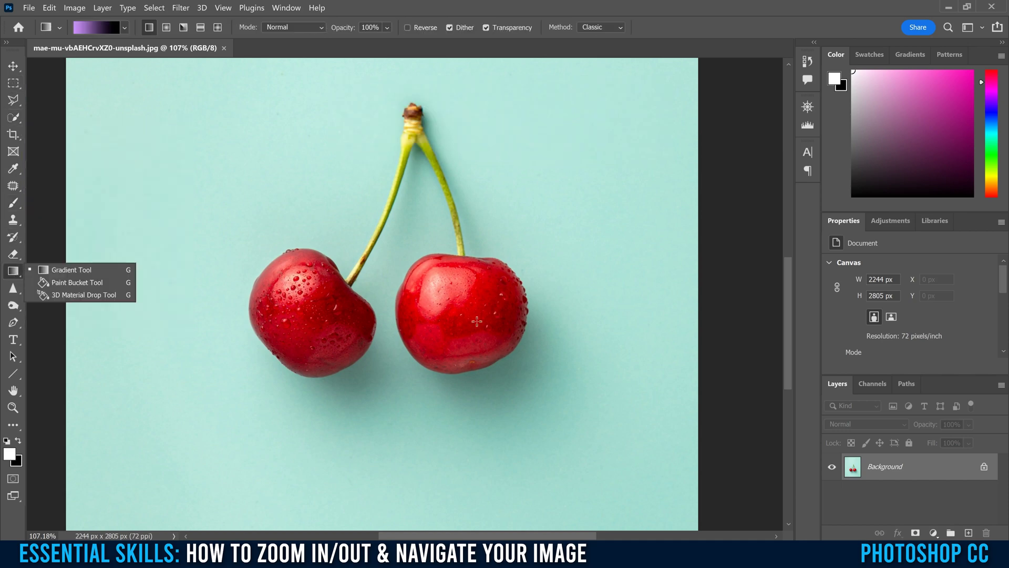
scroll(477, 321, "up", 5)
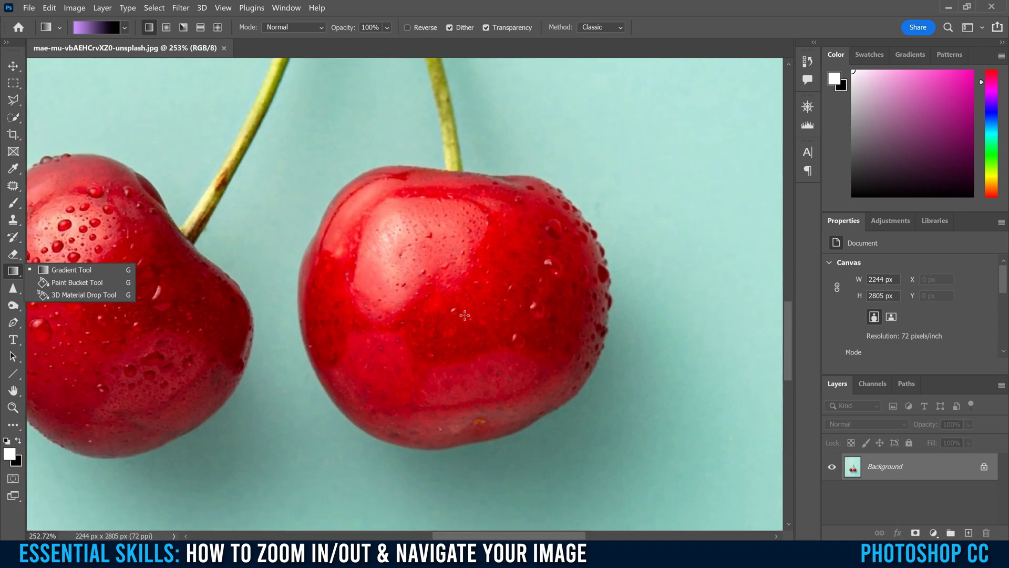
scroll(465, 316, "down", 5)
scroll(766, 318, "down", 6)
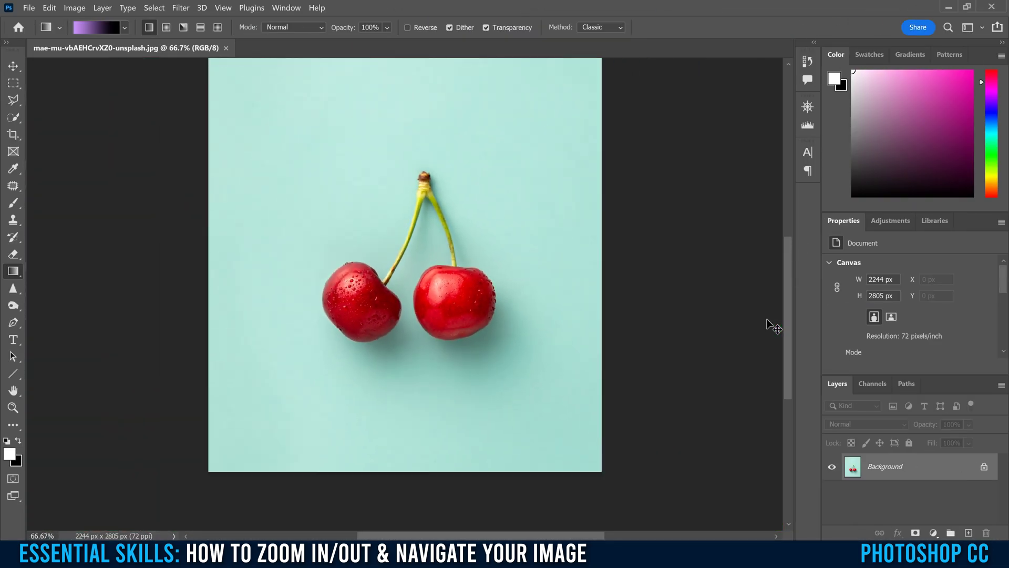
Scroll down over the canvas to show the full 2244 × 2805 px cherry photo at 50%
scroll(766, 318, "down", 2)
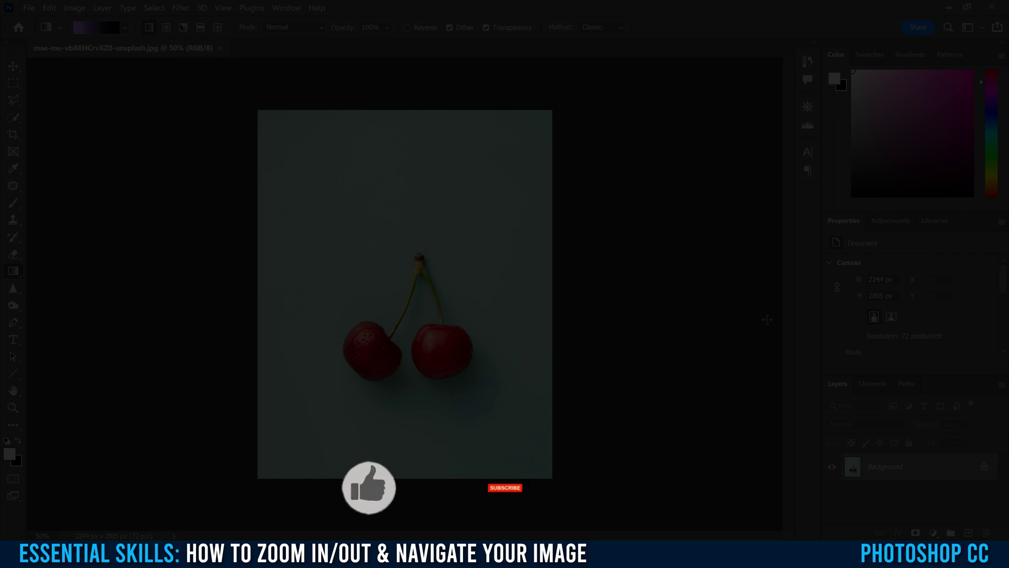